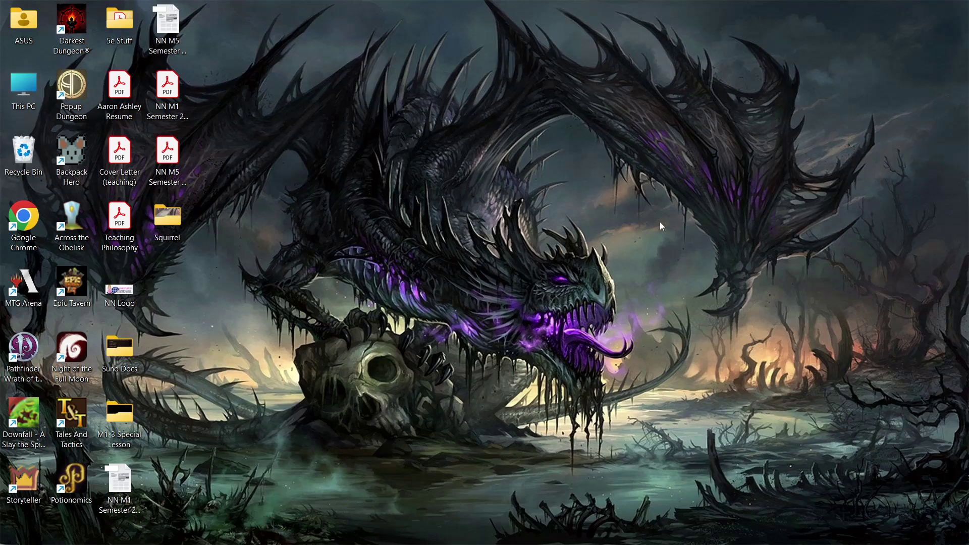
- Search the installed apps for "light" and launch Lightworks 2023.2
key("super")
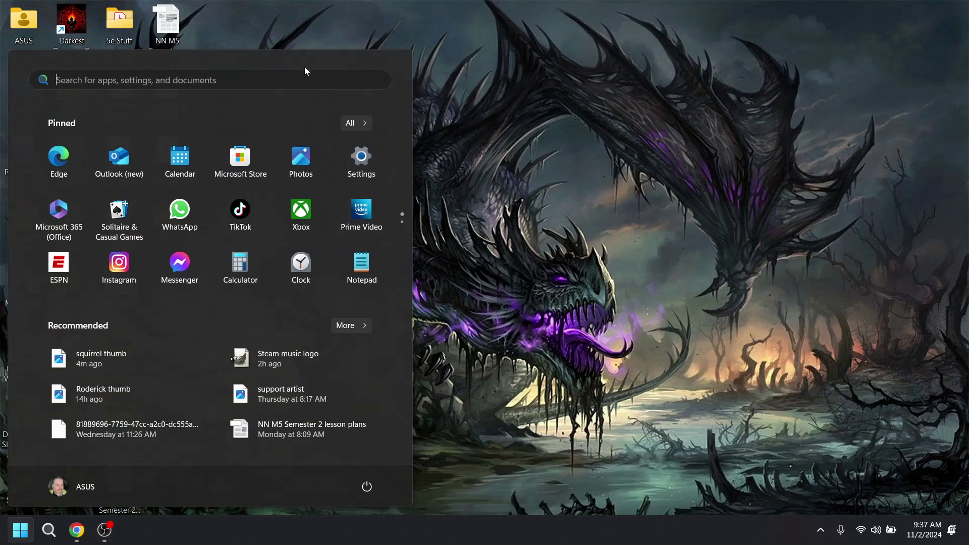
type("light")
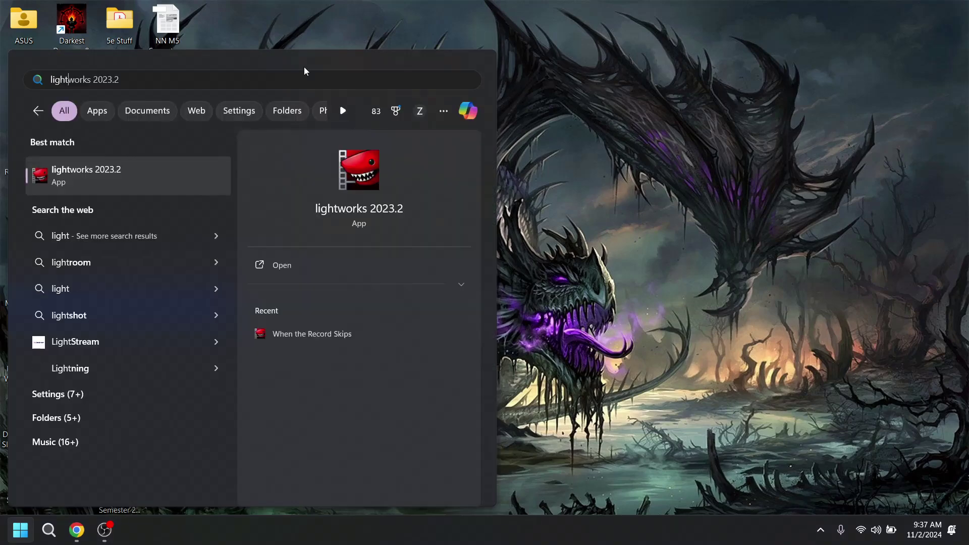
key("Return")
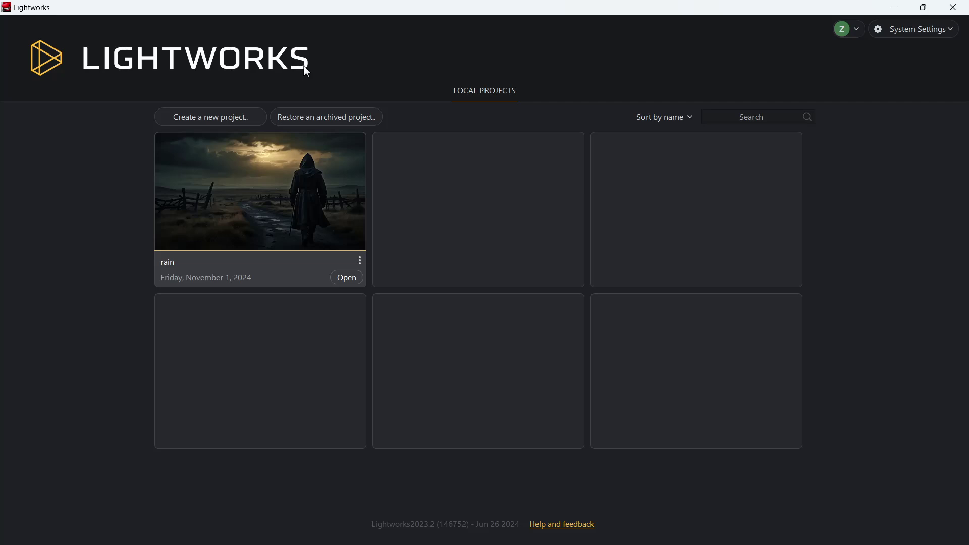
- Delete the local project "rain" completely, including its logs and media files
left_click(361, 263)
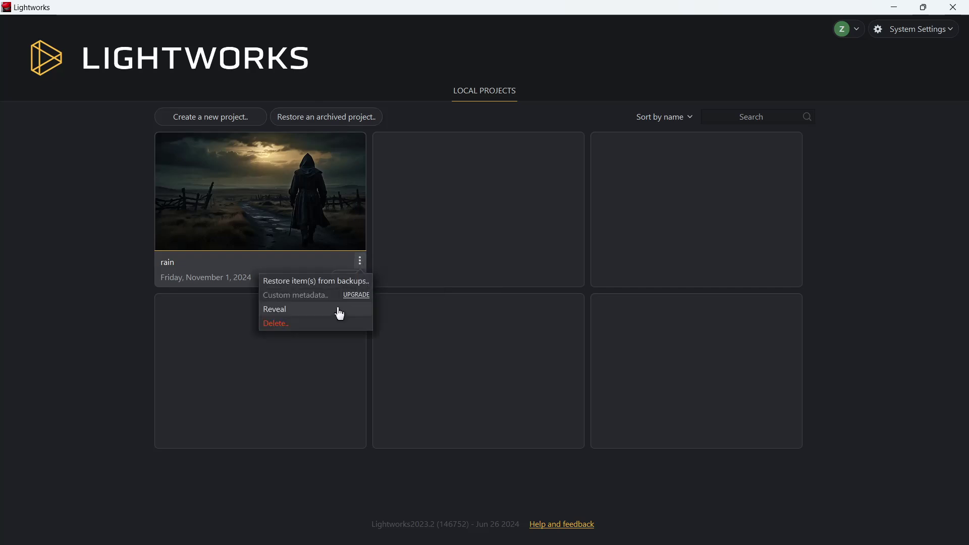
left_click(317, 326)
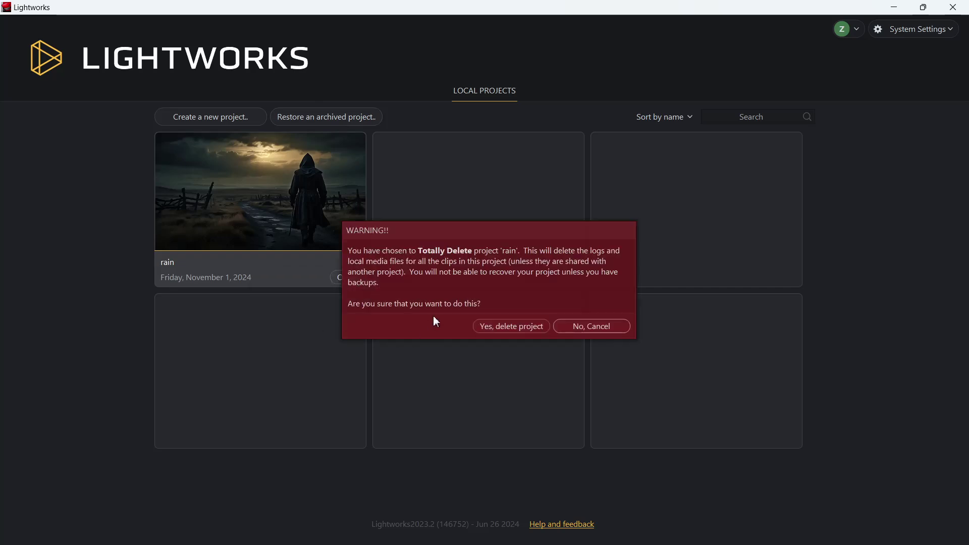
left_click(515, 327)
left_click(525, 275)
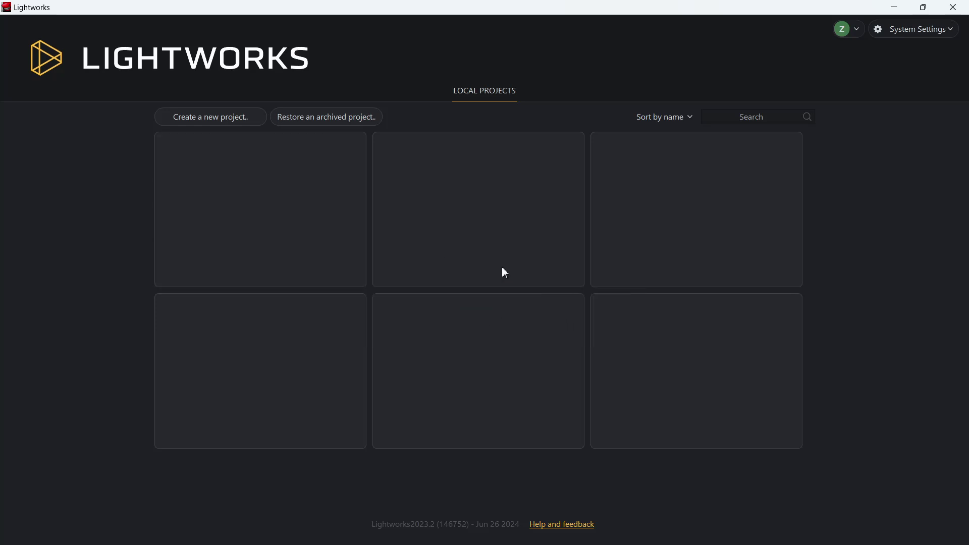
- Create a new Lightworks project named "squirrel"
left_click(237, 117)
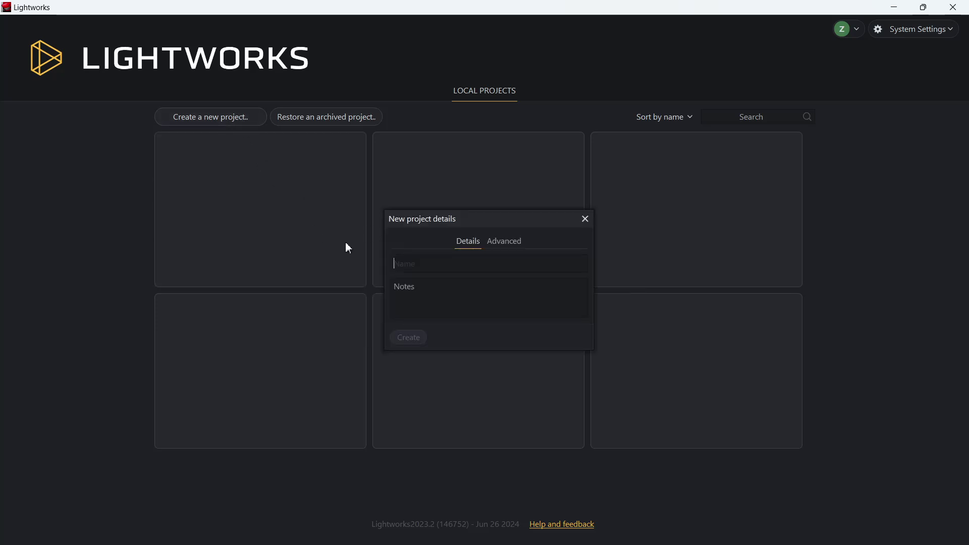
type("squirrel")
left_click(413, 337)
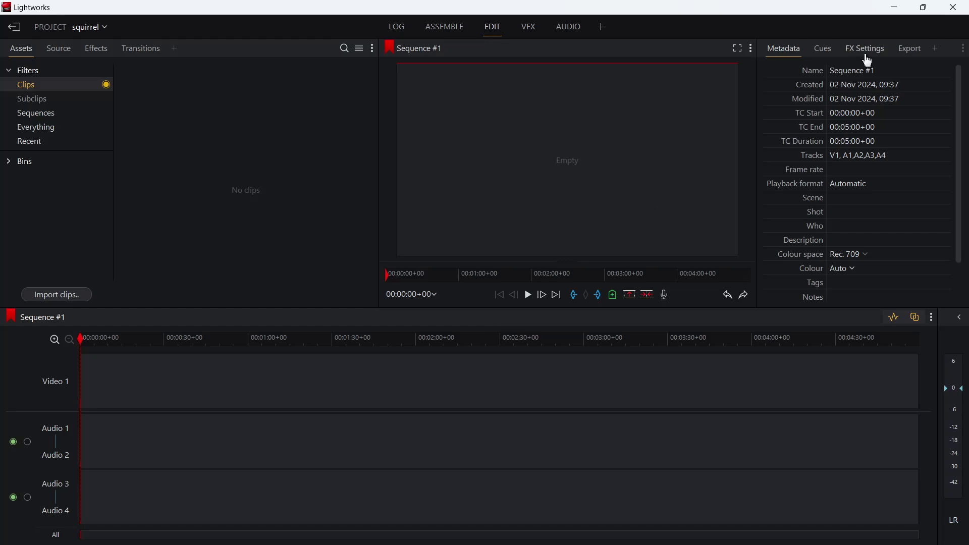
- Switch to Chrome and review the Squirrel Song Creation chat in ChatGPT, from the lyrics and music style to the thumbnail prompt
left_click(894, 9)
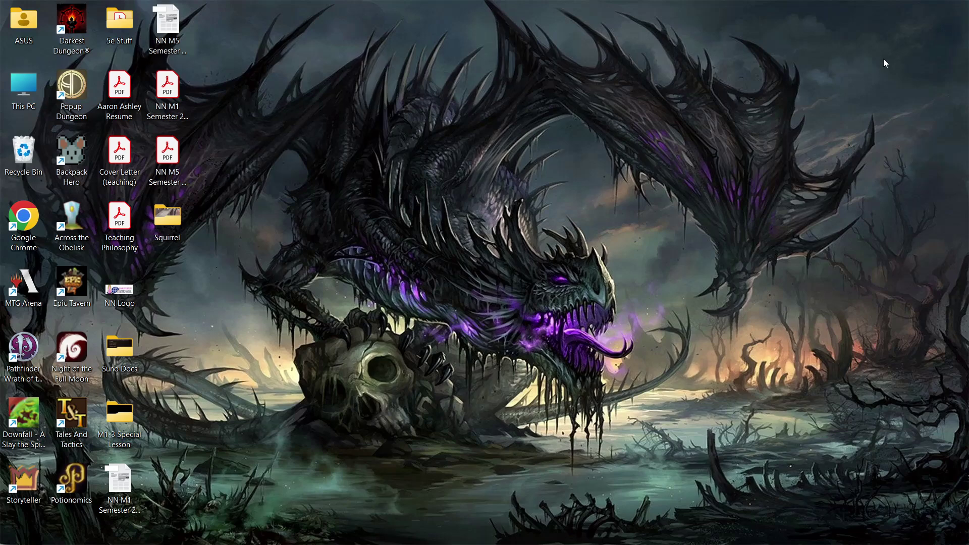
key("alt+Tab")
key("Tab")
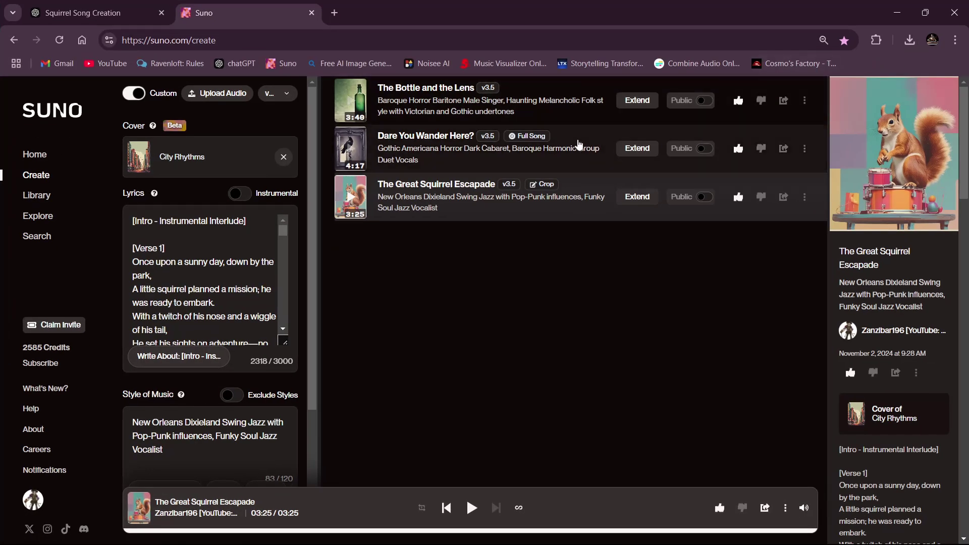
left_click(54, 17)
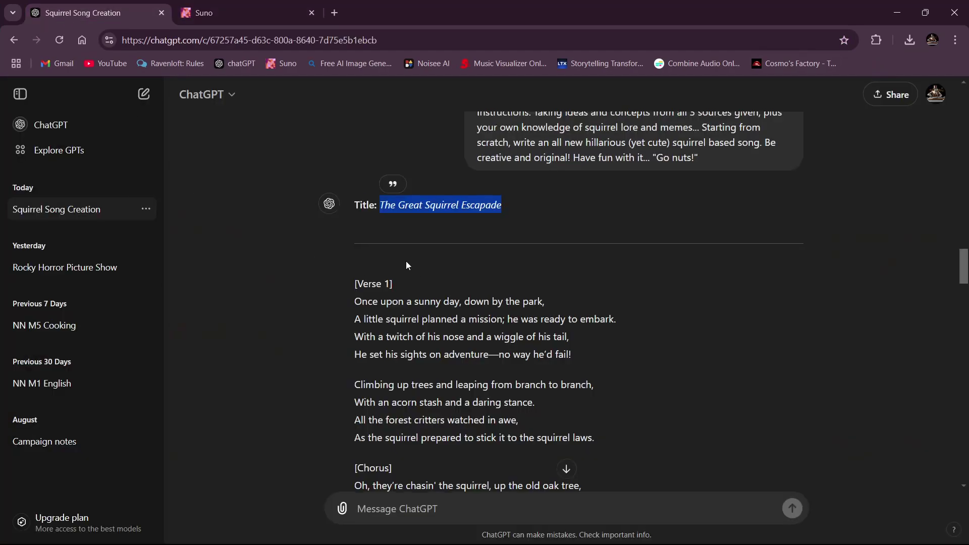
scroll(377, 251, "up", 3)
scroll(377, 251, "down", 20)
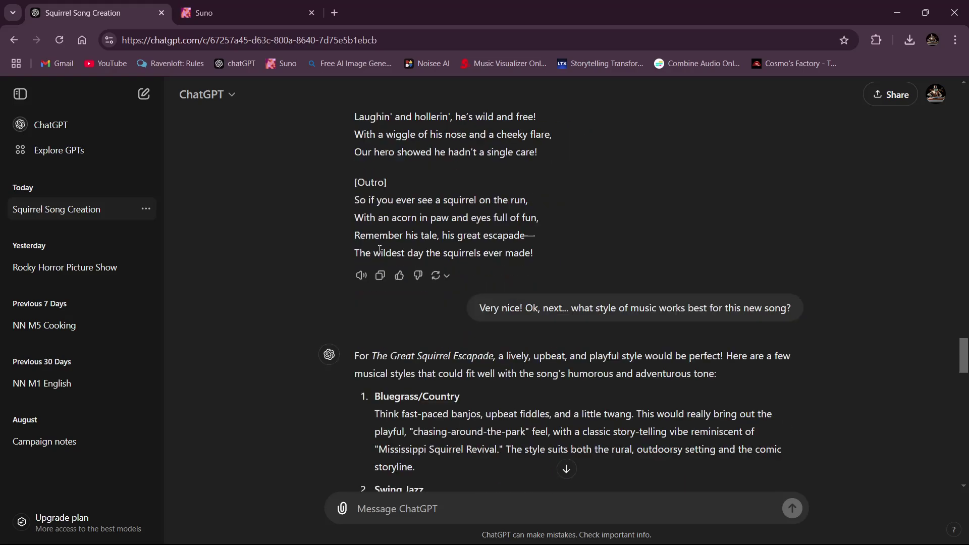
scroll(338, 237, "down", 13)
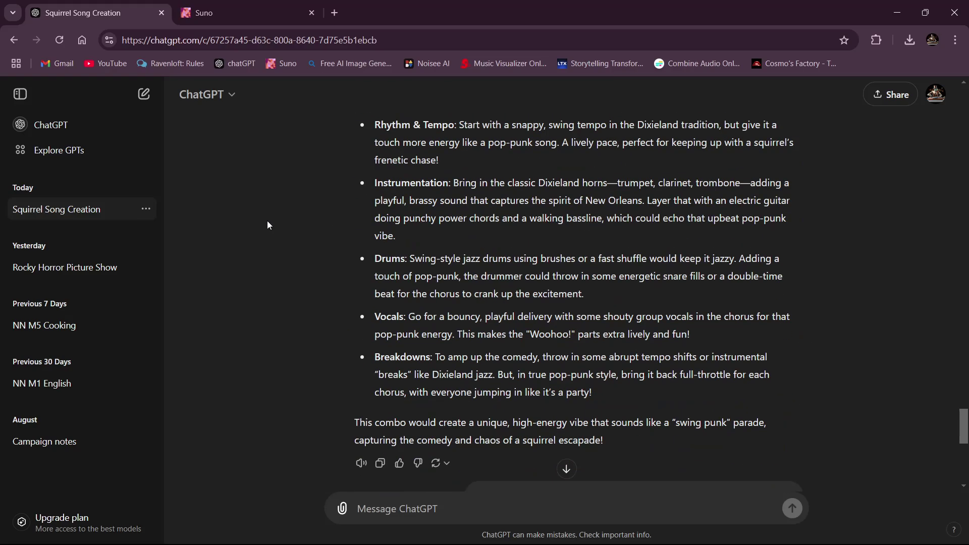
scroll(268, 222, "down", 9)
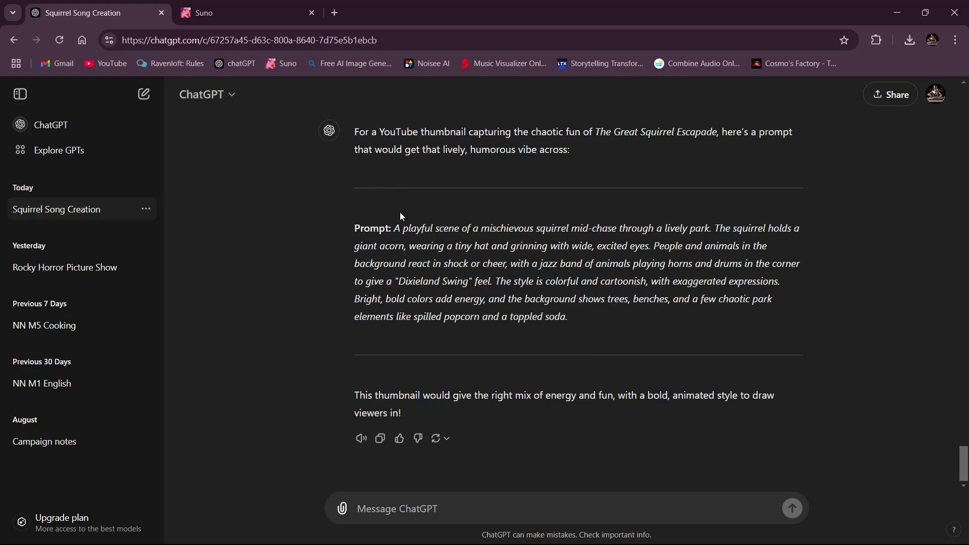
- Switch to File Explorer's Downloads folder and preview the MP3 file The Great Squirrel Escapade in Media Player
left_click(894, 14)
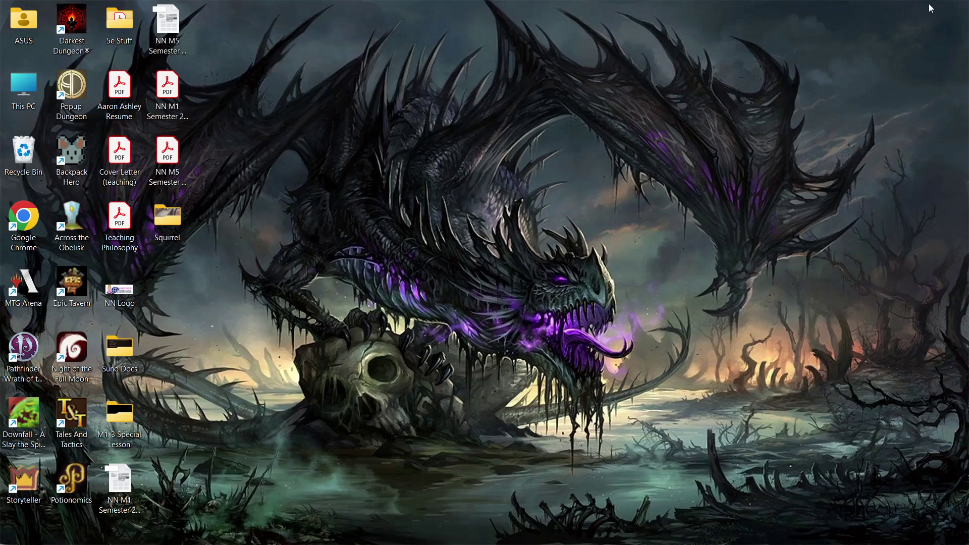
double_click(36, 20)
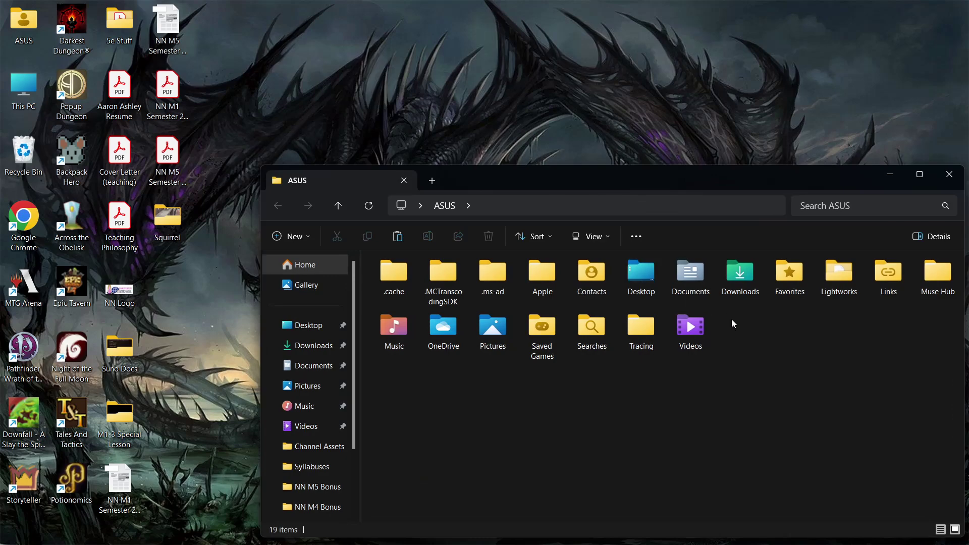
double_click(741, 280)
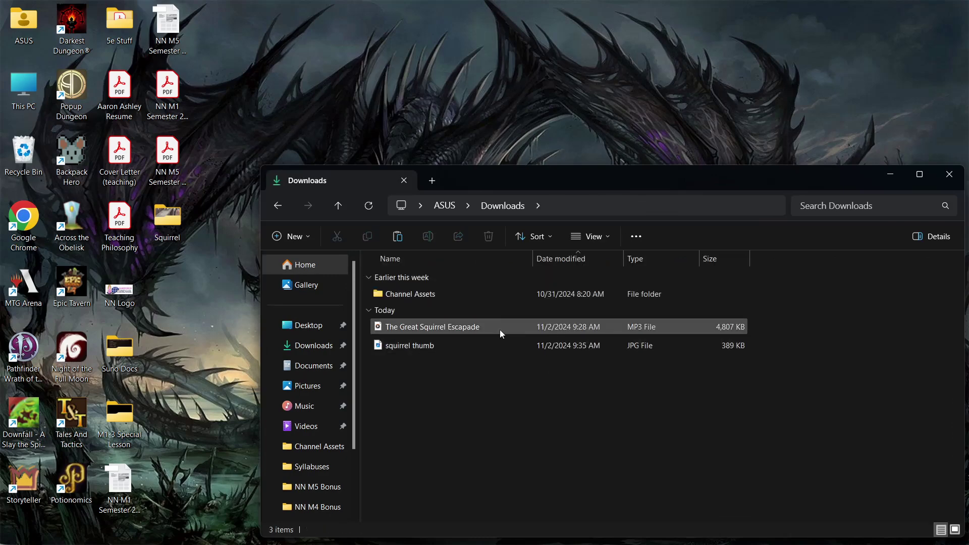
left_click(499, 329)
double_click(501, 334)
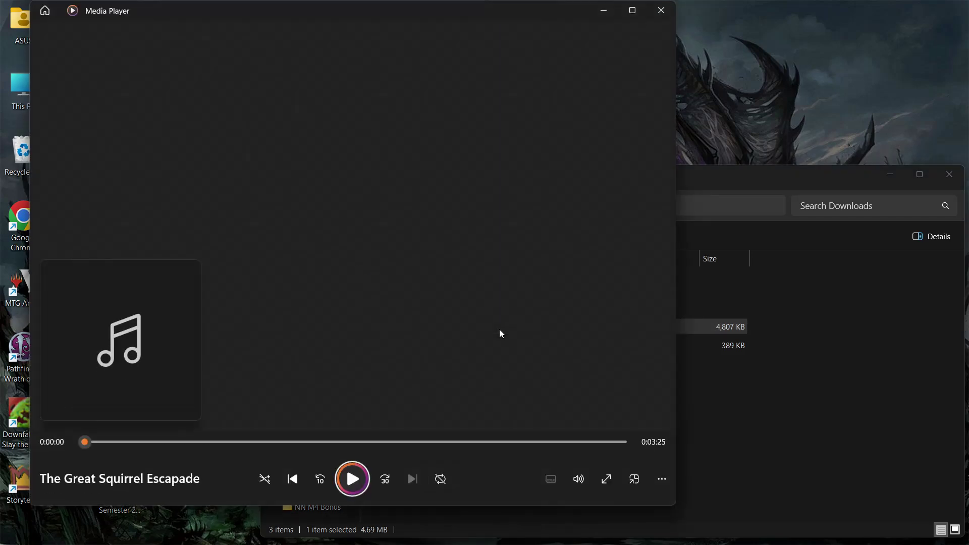
left_click(661, 10)
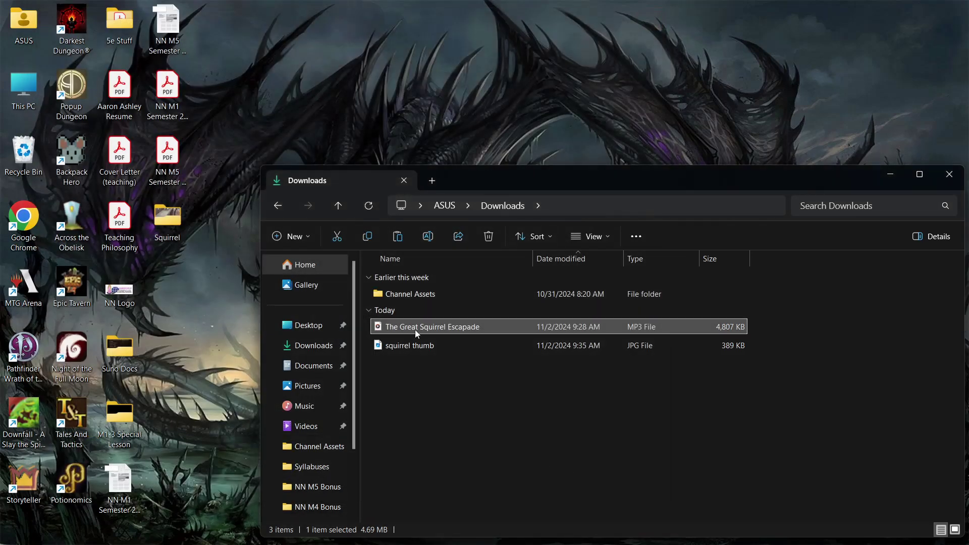
- View the squirrel thumb image from the Downloads folder, closing the image and the folder window when done
double_click(413, 344)
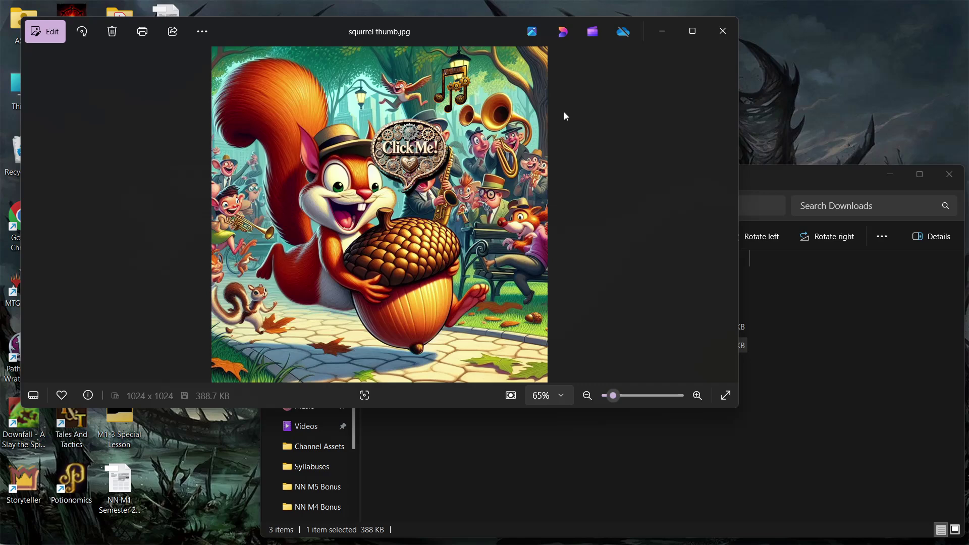
left_click(722, 34)
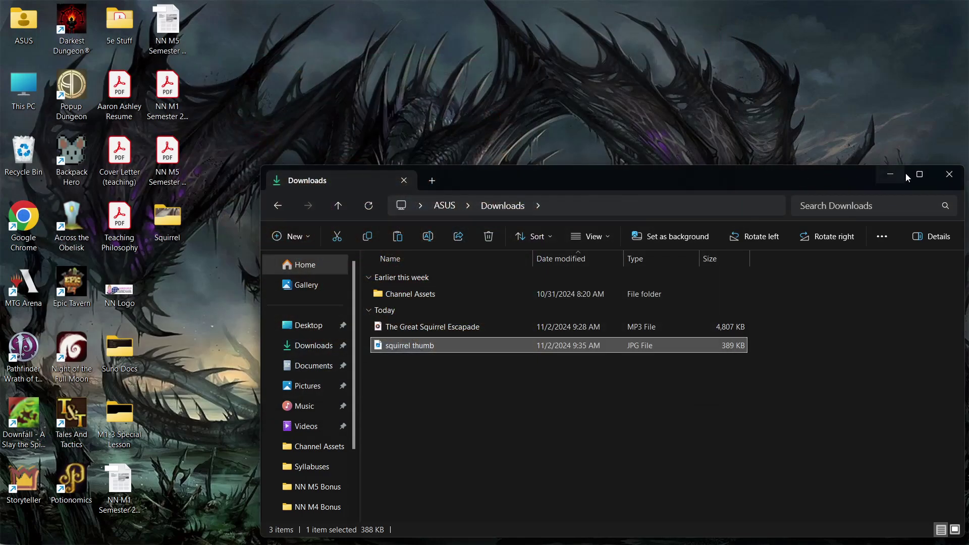
left_click(946, 179)
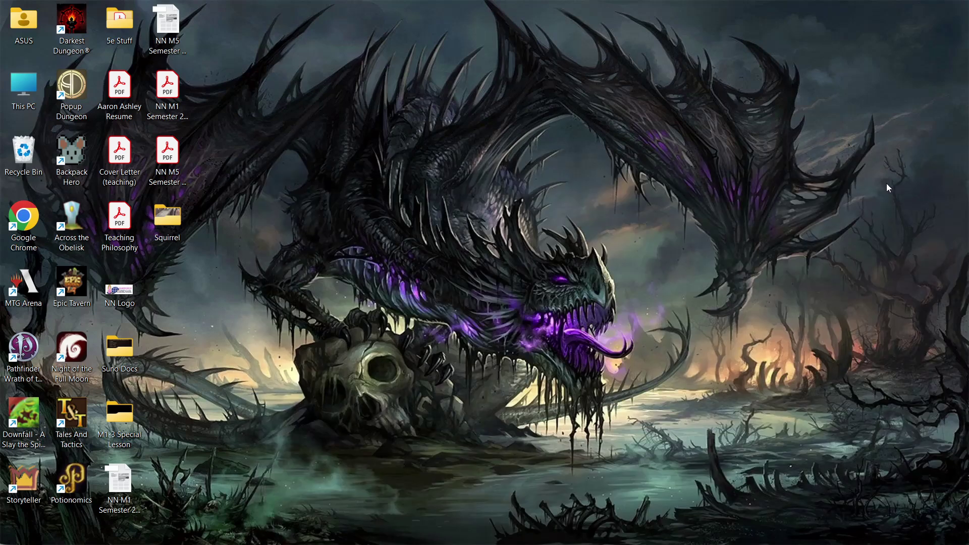
- Switch back to Chrome and open Noisee AI's video creation page in a new tab
key("alt+Tab")
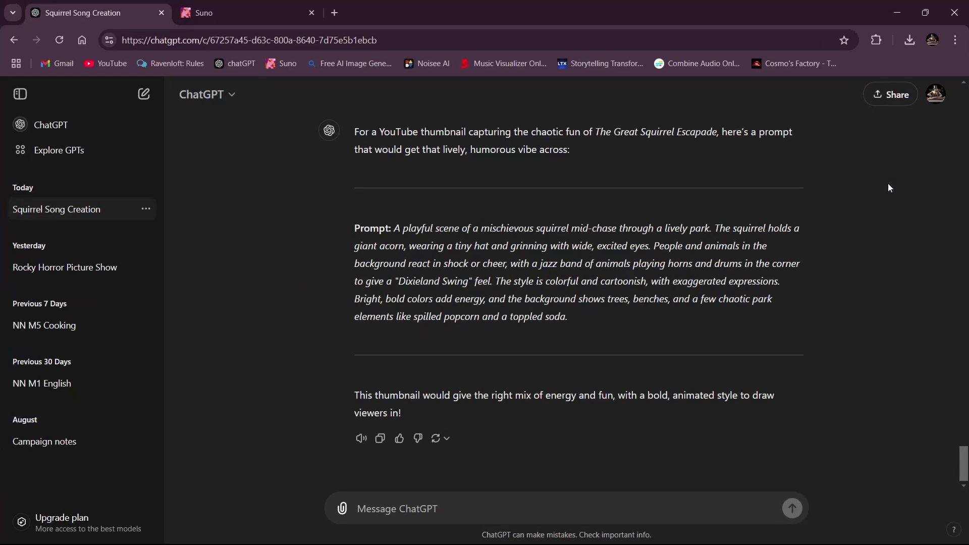
left_click(336, 12)
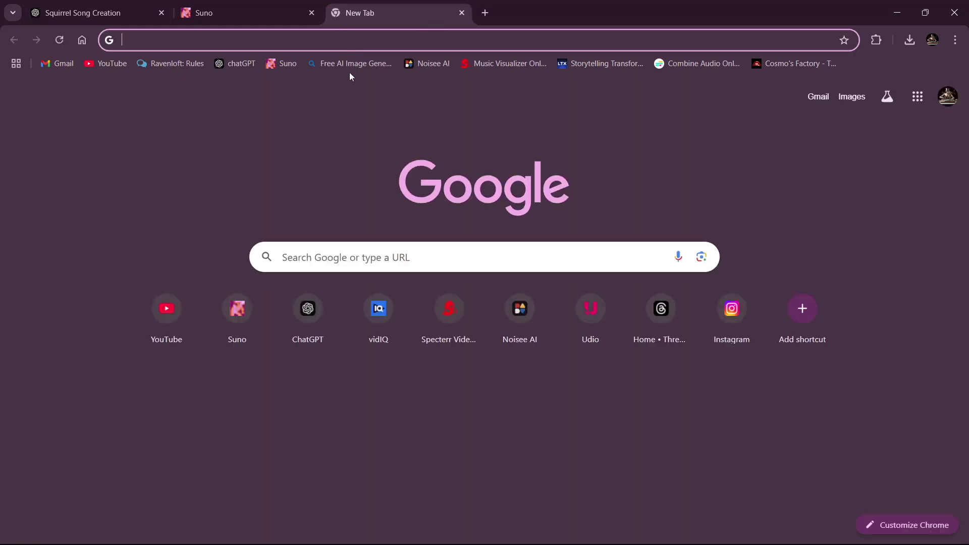
left_click(421, 63)
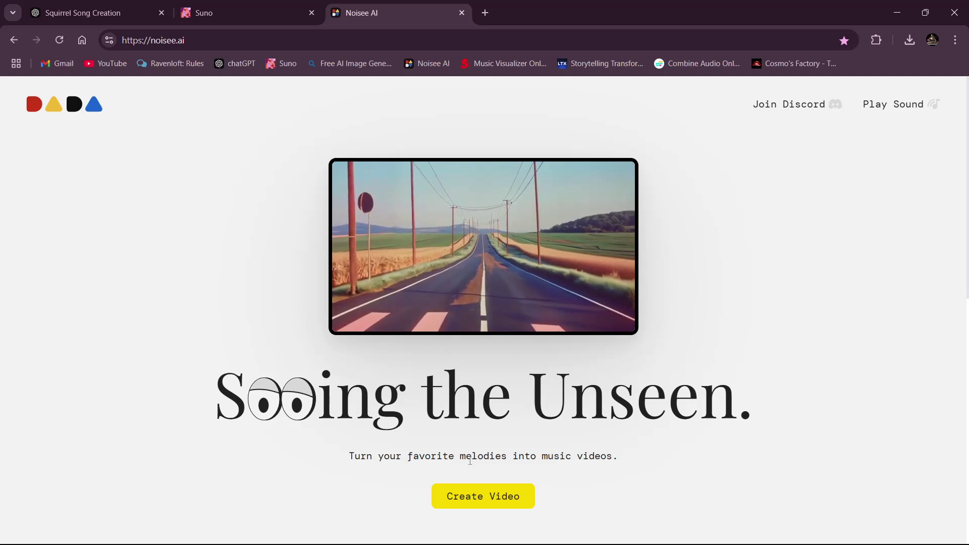
left_click(483, 498)
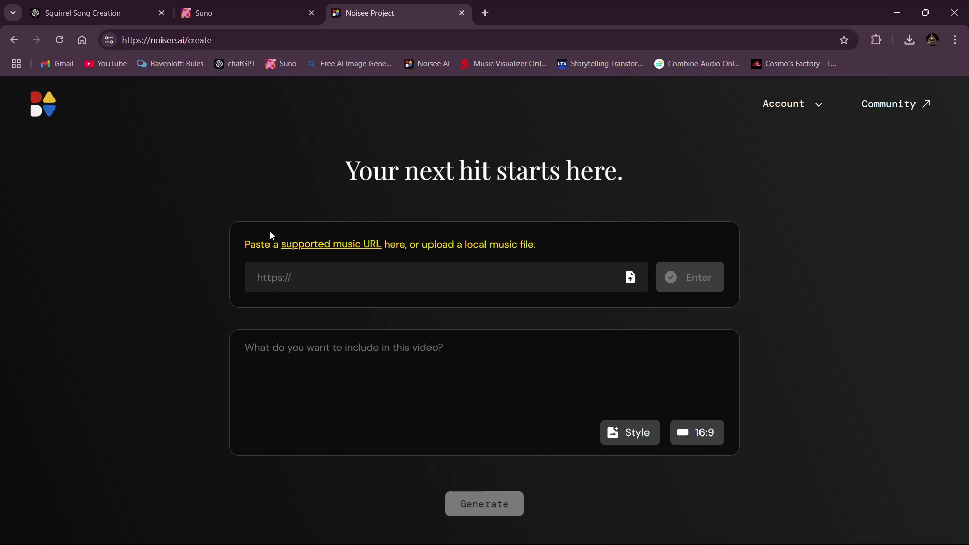
- Upload The Great Squirrel Escapade.mp3 from Downloads as the music for the video
left_click(630, 277)
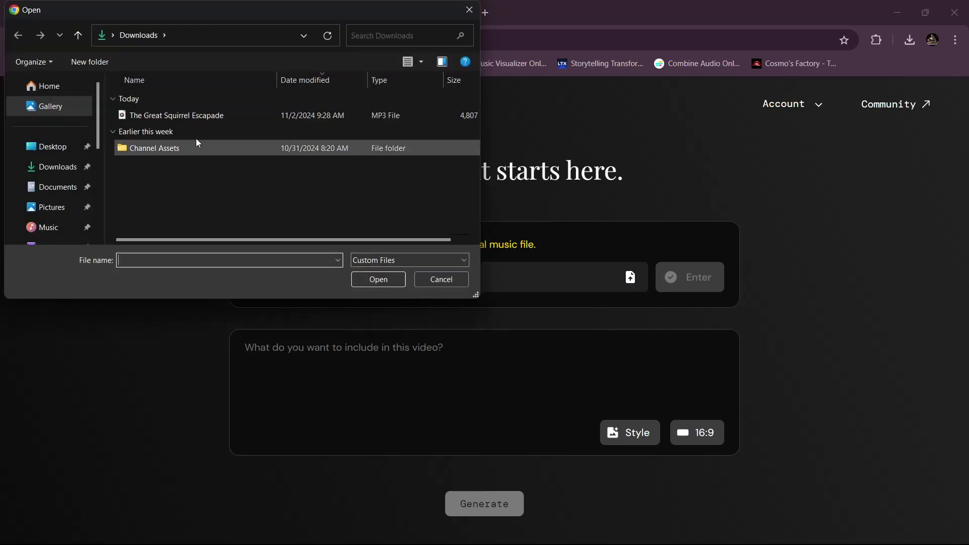
left_click(192, 120)
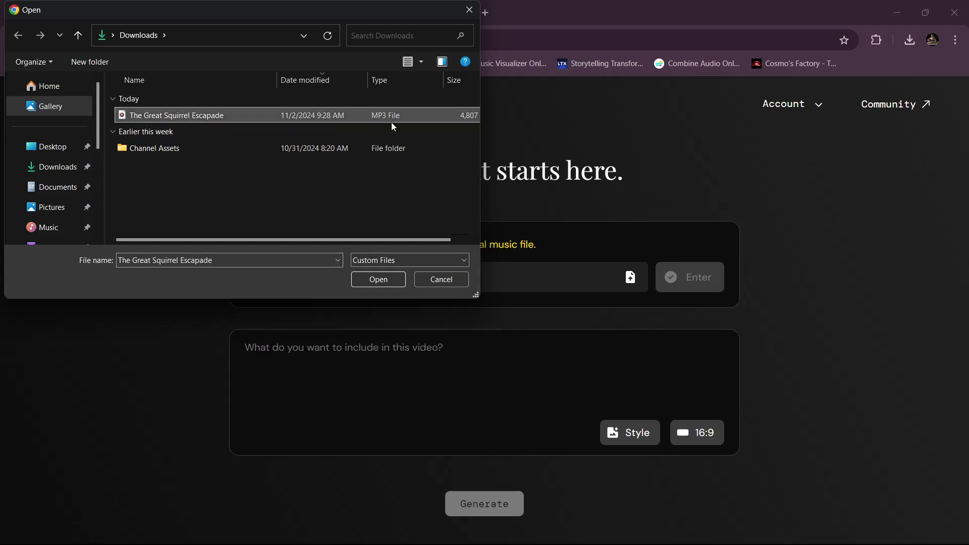
left_click(400, 278)
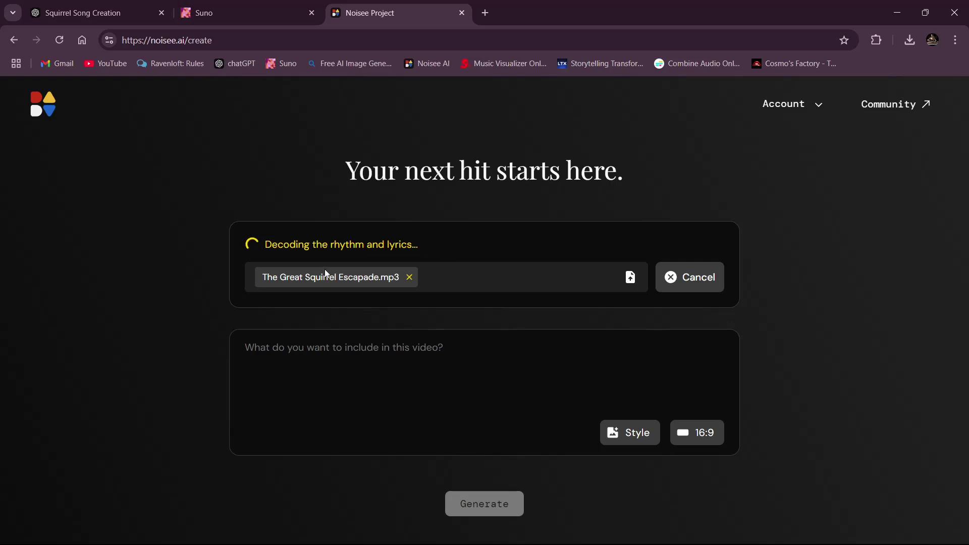
- Copy the full squirrel thumbnail prompt from the ChatGPT chat into Noisee's video description
left_click(135, 15)
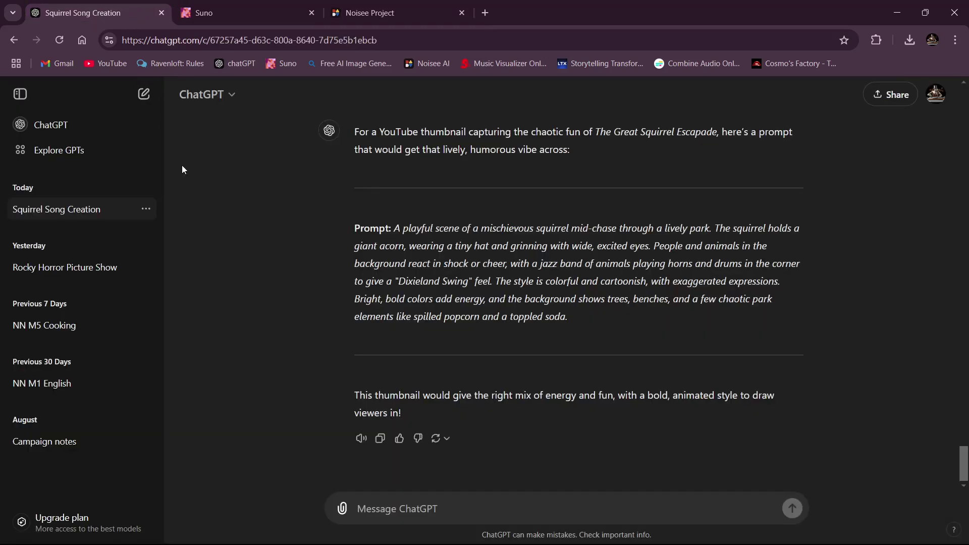
left_click_drag(568, 319, 396, 228)
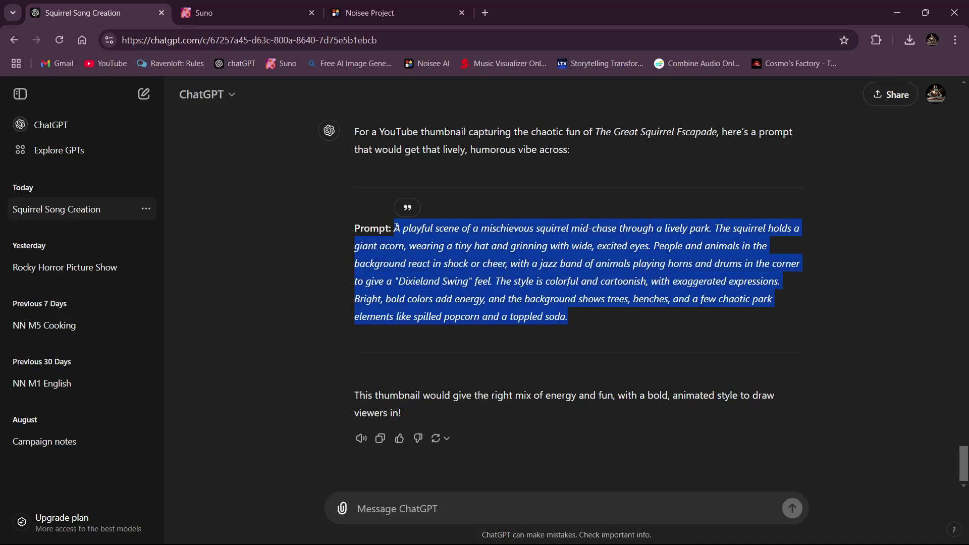
left_click(369, 12)
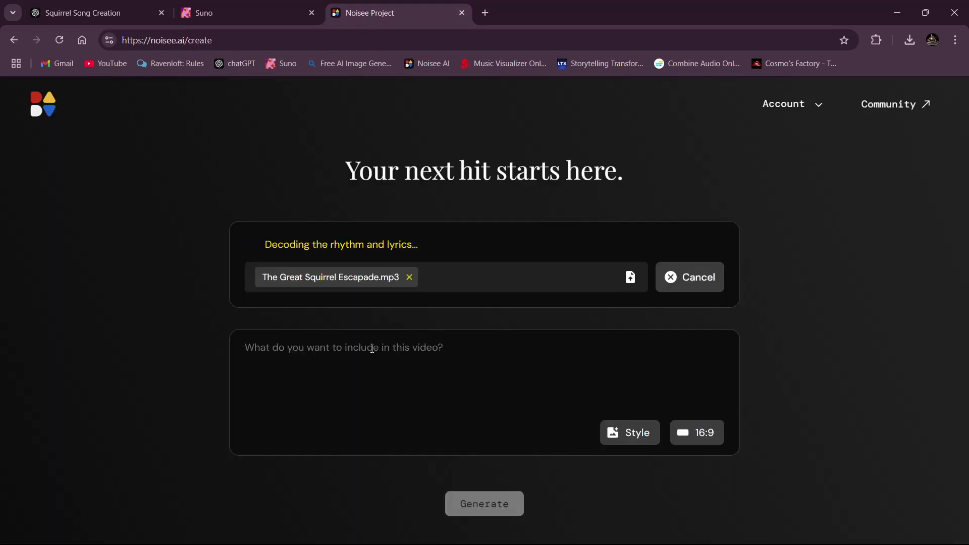
key("ctrl+v")
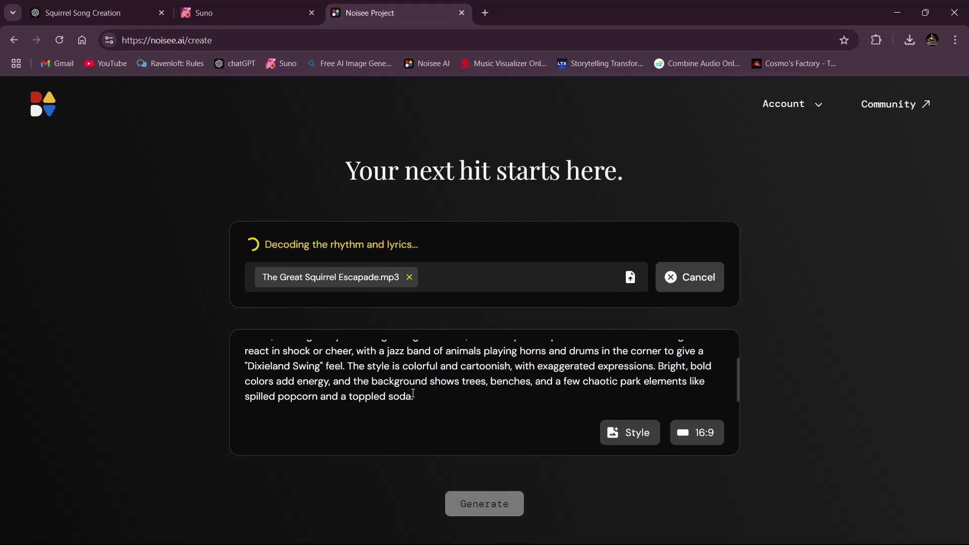
- Extend the selected section of the song to run from 0:00 to 0:50
left_click(786, 107)
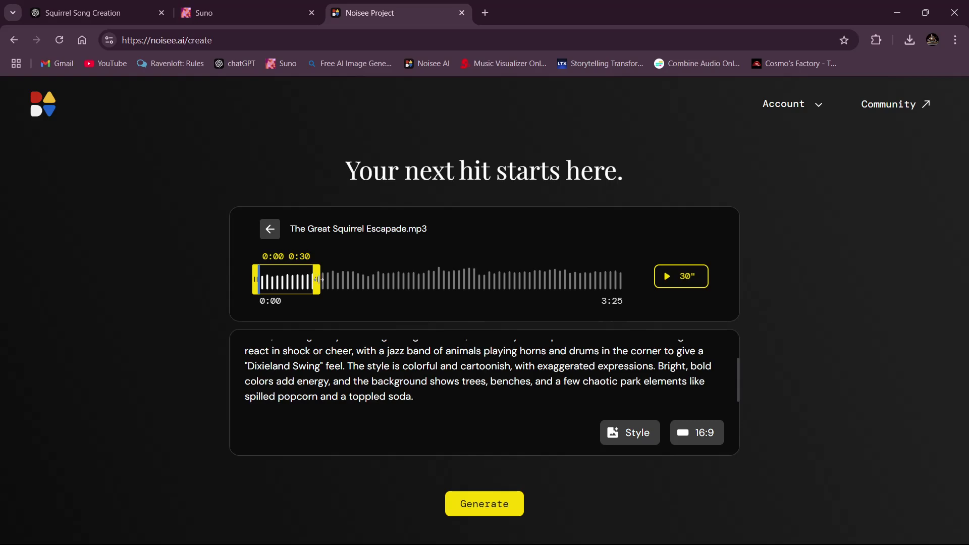
left_click_drag(314, 276, 354, 277)
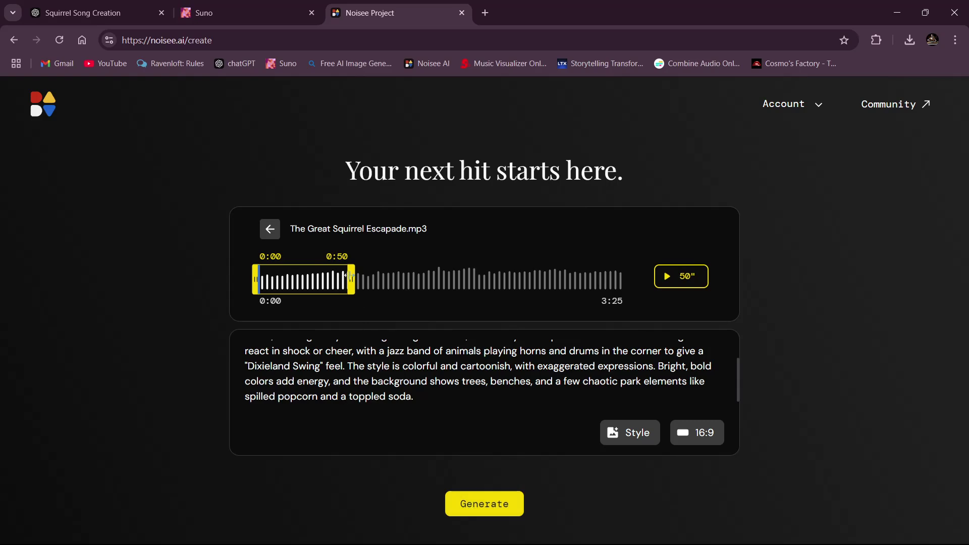
- Move the selected section of the song to run from 0:51 to 1:41
left_click_drag(352, 277, 506, 277)
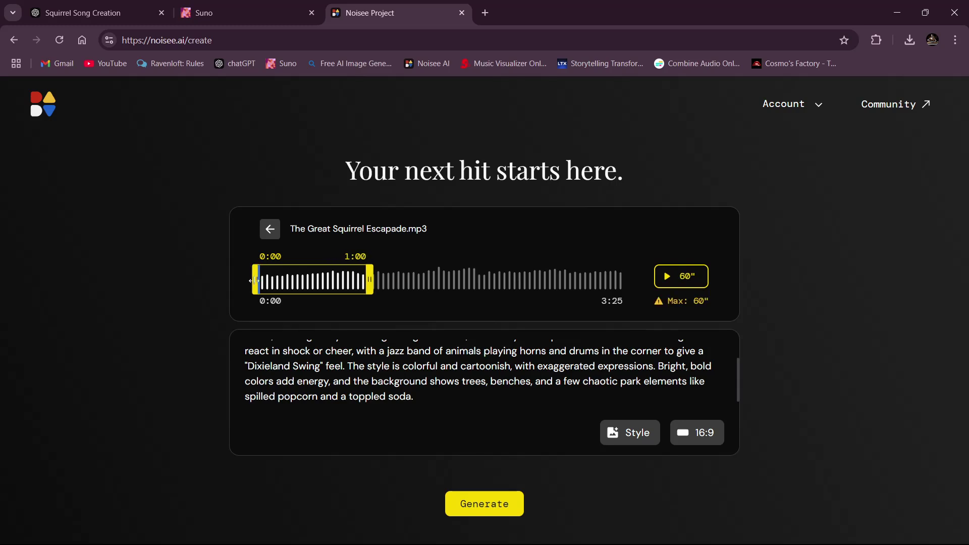
left_click_drag(256, 279, 347, 282)
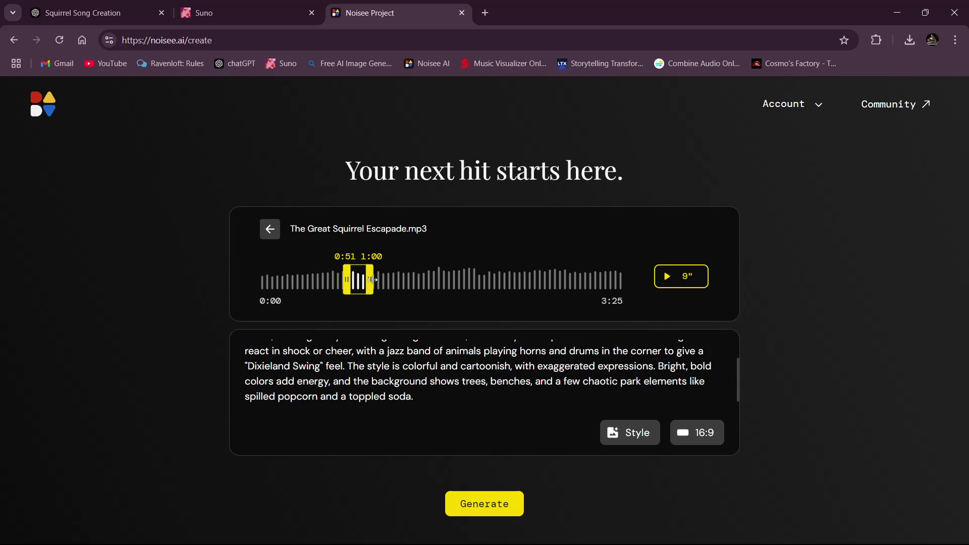
left_click_drag(373, 280, 446, 286)
left_click_drag(447, 286, 448, 287)
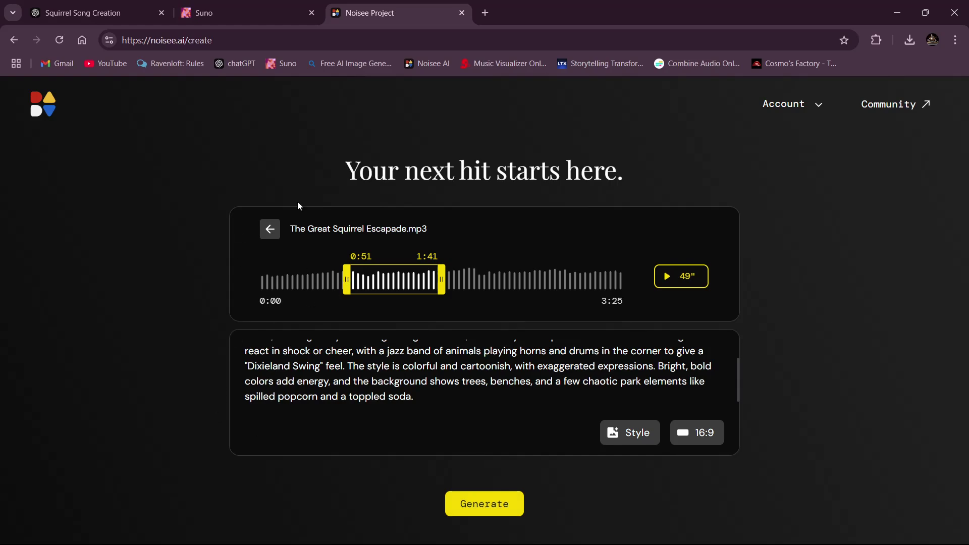
- Close the Noisee project page and open the Squirrel footage folder from the desktop
left_click(462, 13)
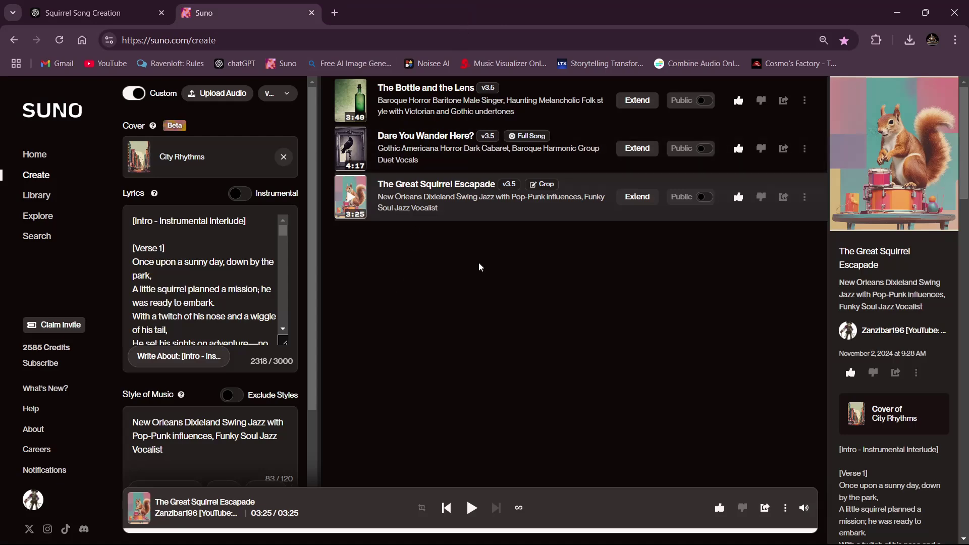
left_click(895, 16)
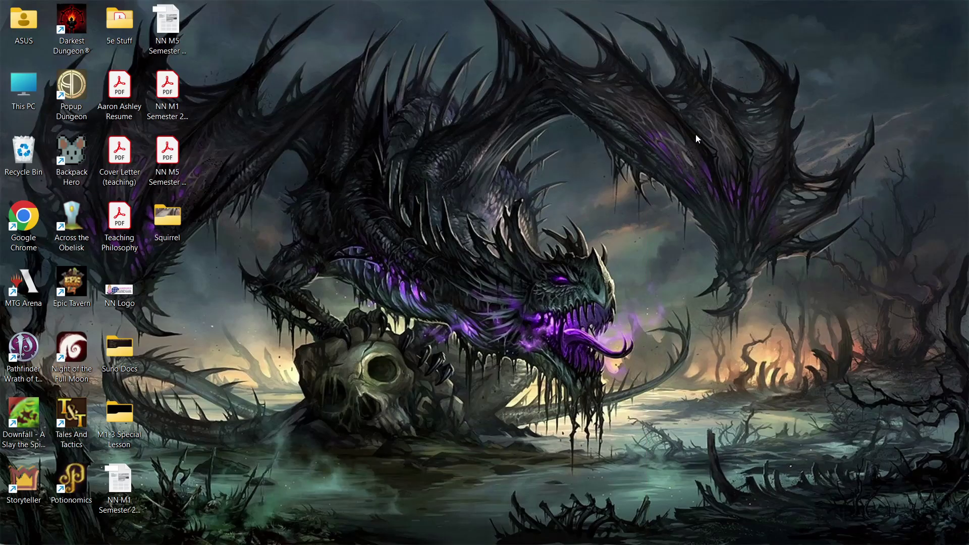
key("alt+Tab")
key("alt+Tab")
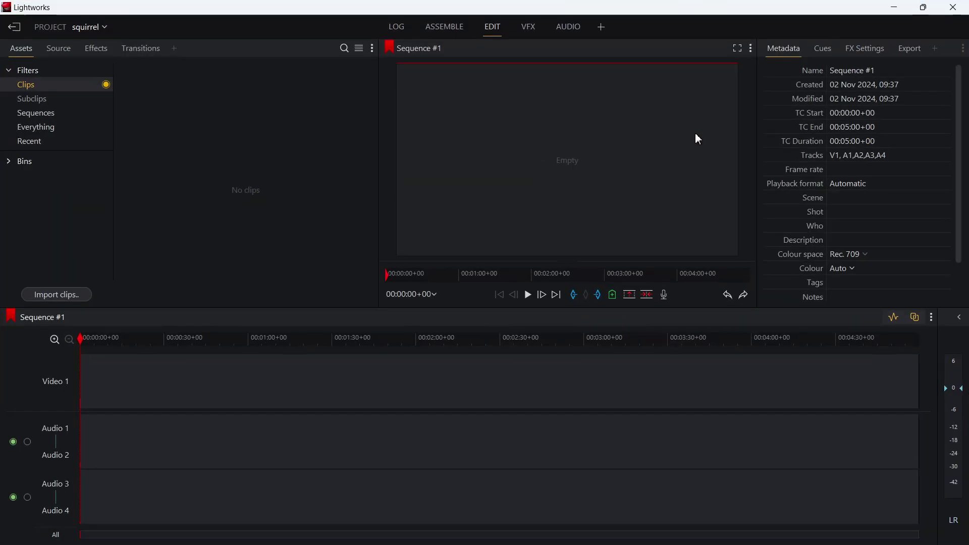
left_click(897, 9)
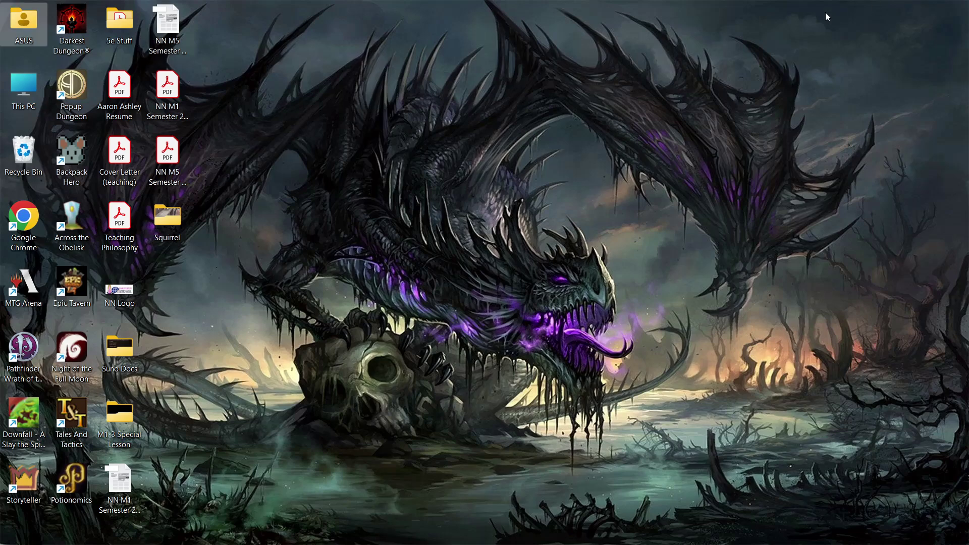
double_click(181, 222)
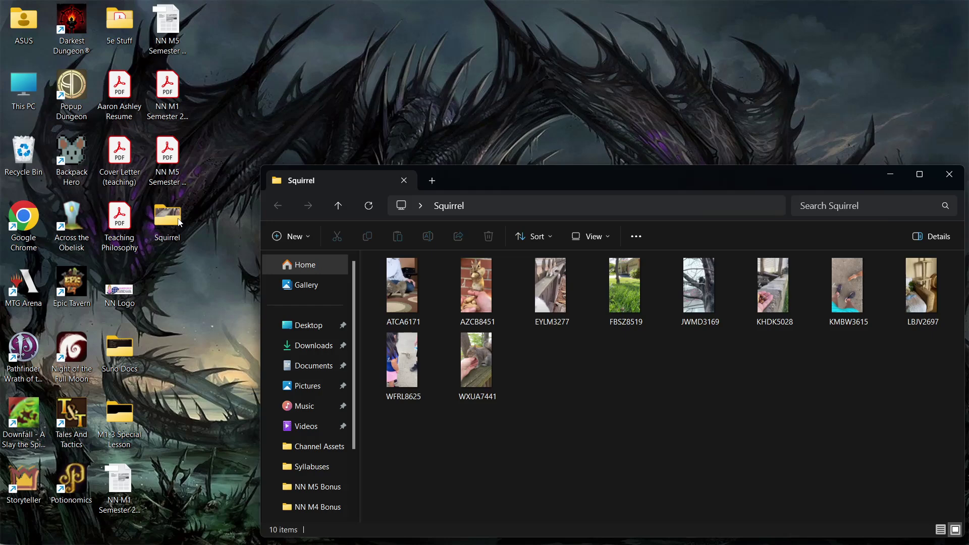
- Import all ten video clips from the Squirrel folder into the Lightworks project's clips, and close the folder
key("alt+Tab")
key("alt+Tab")
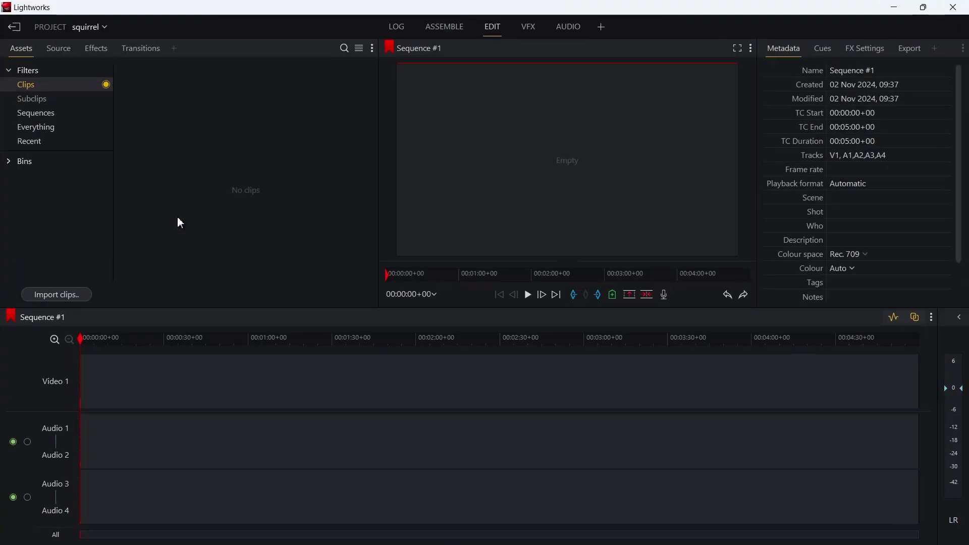
key("alt+Tab")
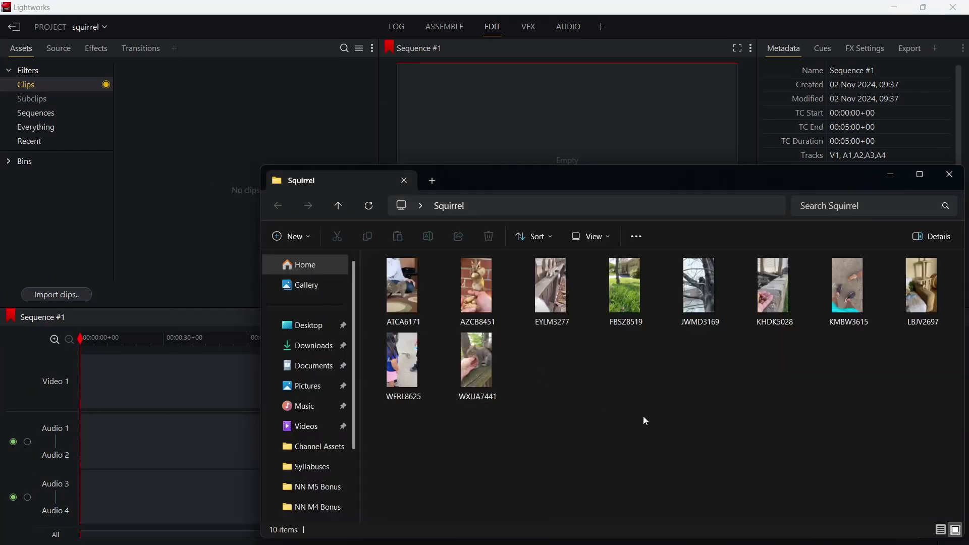
left_click_drag(644, 417, 362, 250)
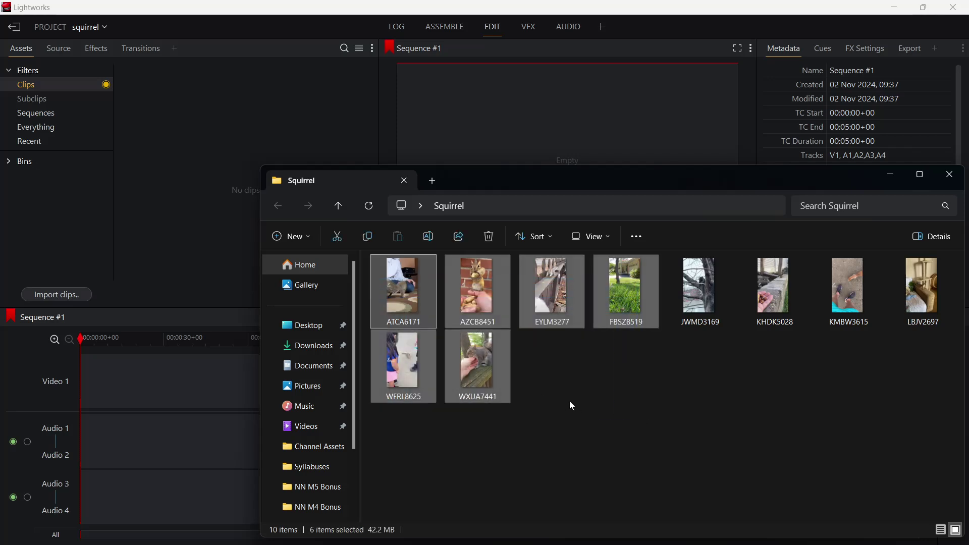
key("ctrl+a")
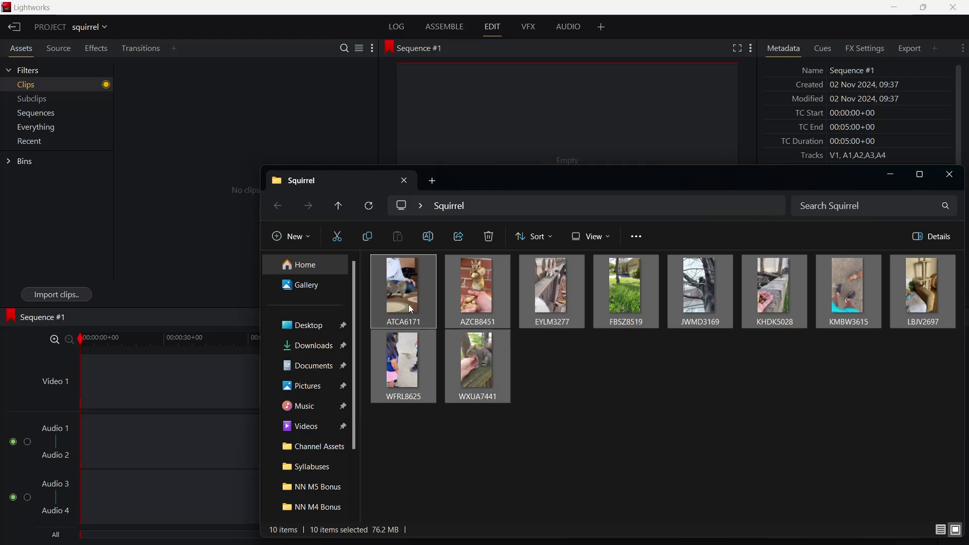
left_click_drag(407, 295, 161, 185)
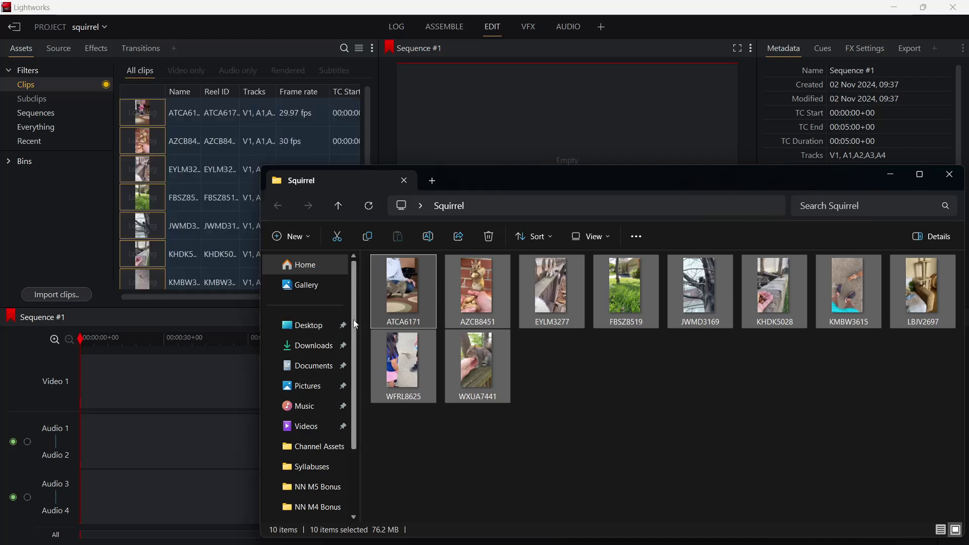
left_click(956, 176)
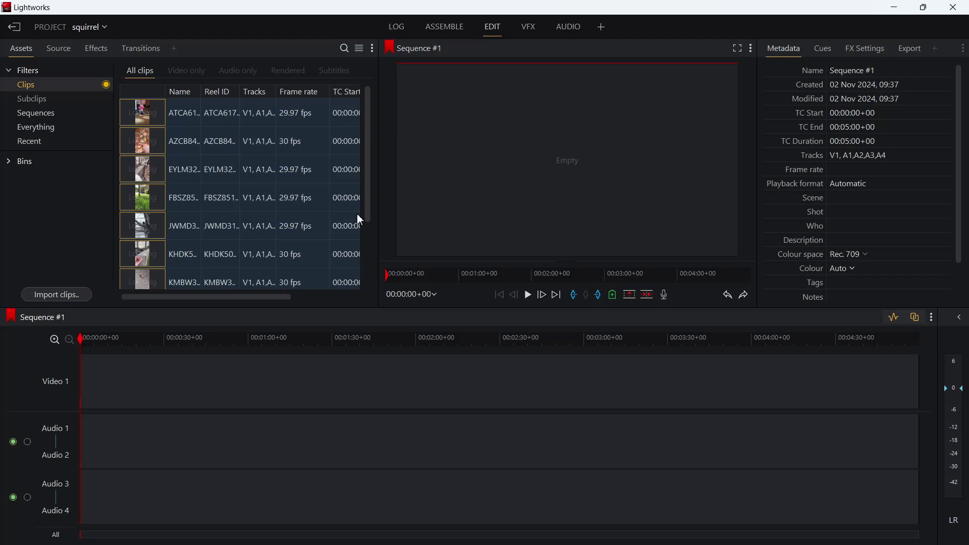
- Import The Great Squirrel Escapade MP3 from the Downloads folder into the Lightworks project at 24 fps
key("super+d")
double_click(28, 27)
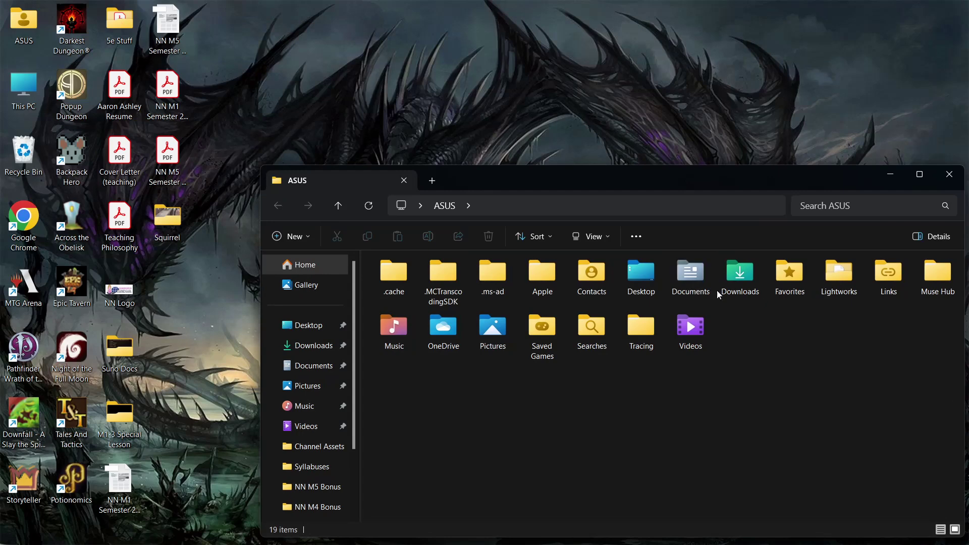
double_click(739, 282)
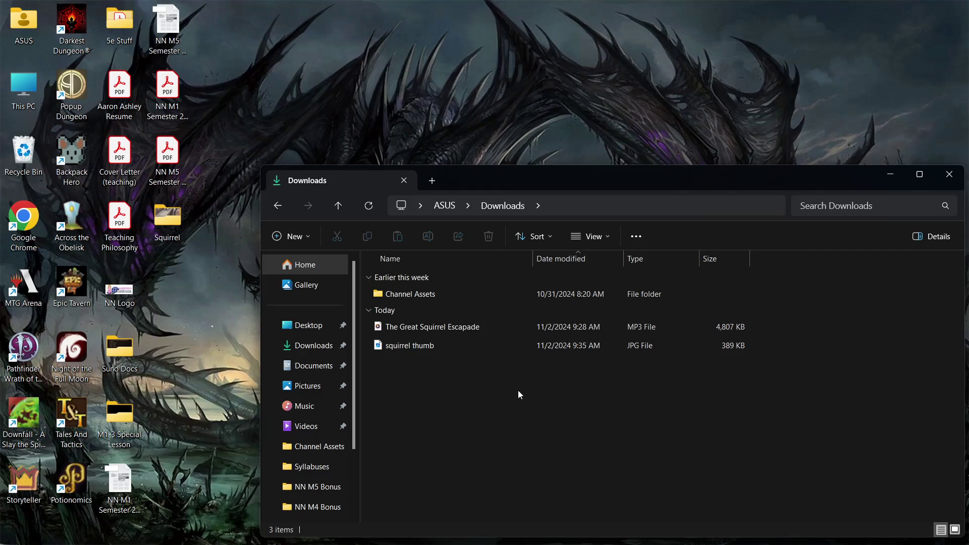
key("alt+Tab")
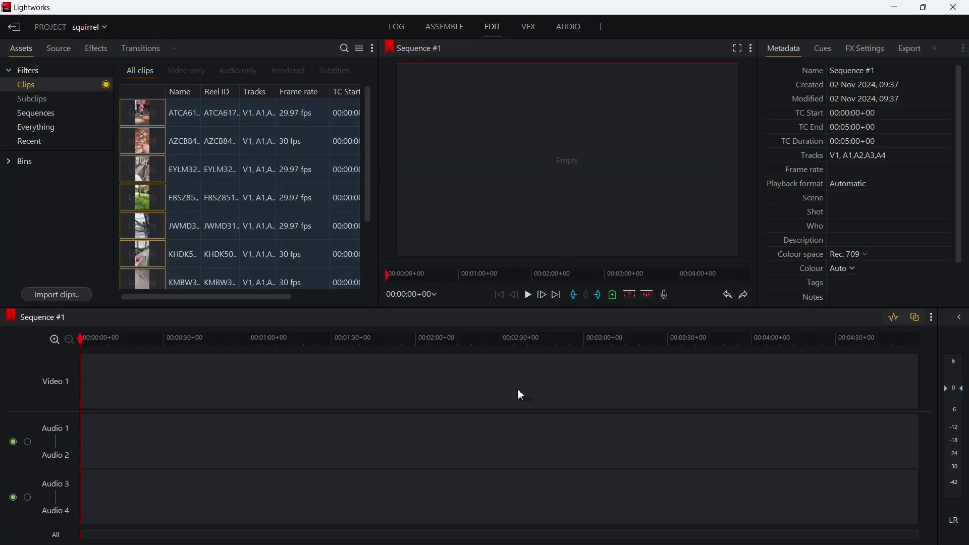
key("alt+Tab")
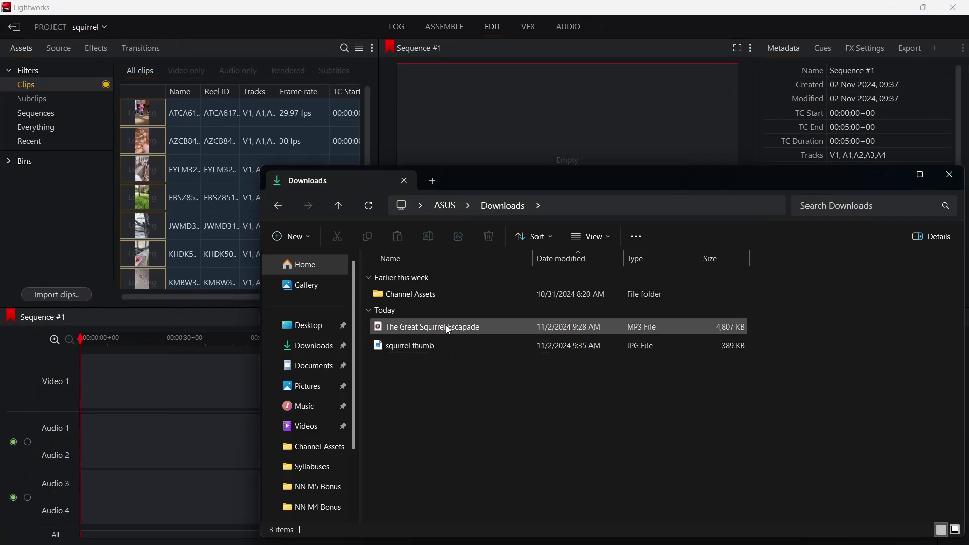
left_click(449, 329)
left_click_drag(444, 332, 233, 269)
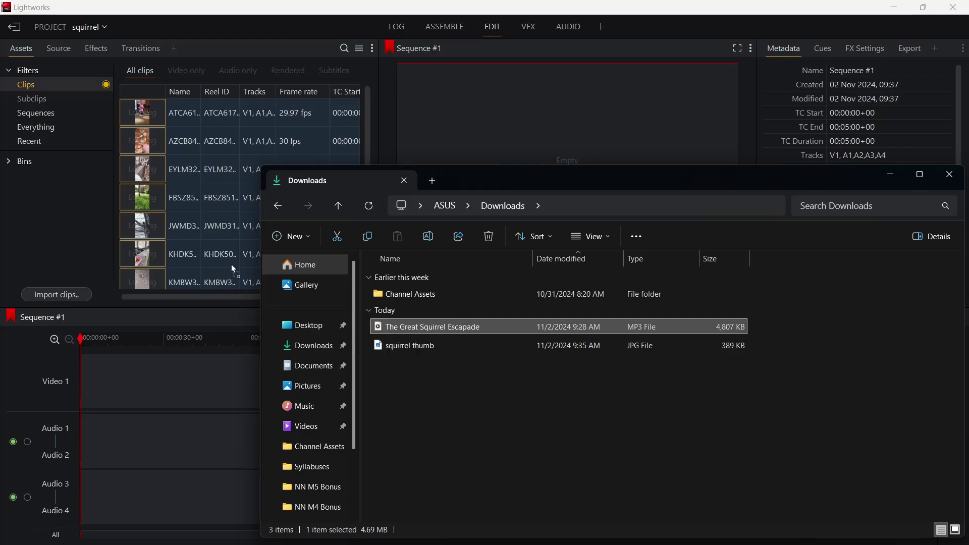
left_click_drag(176, 229, 176, 230)
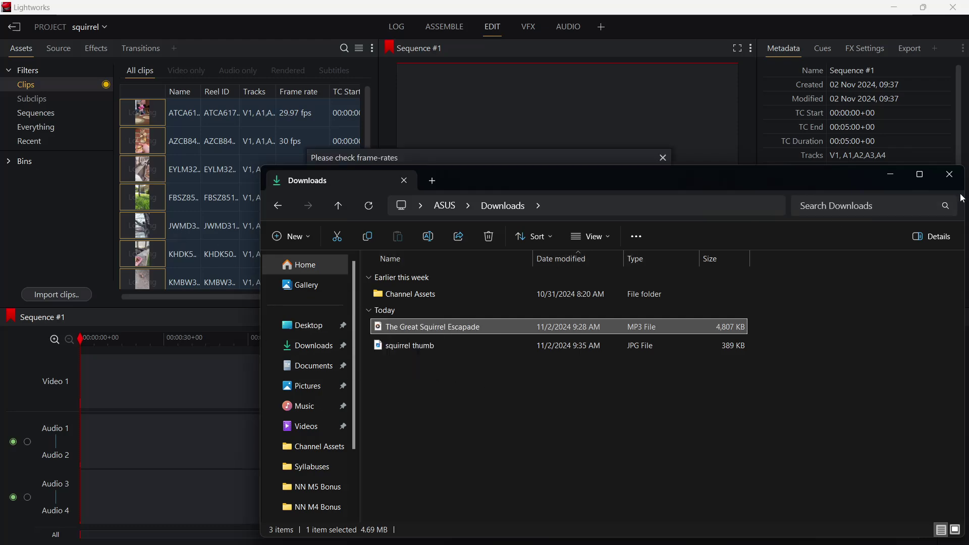
left_click(956, 176)
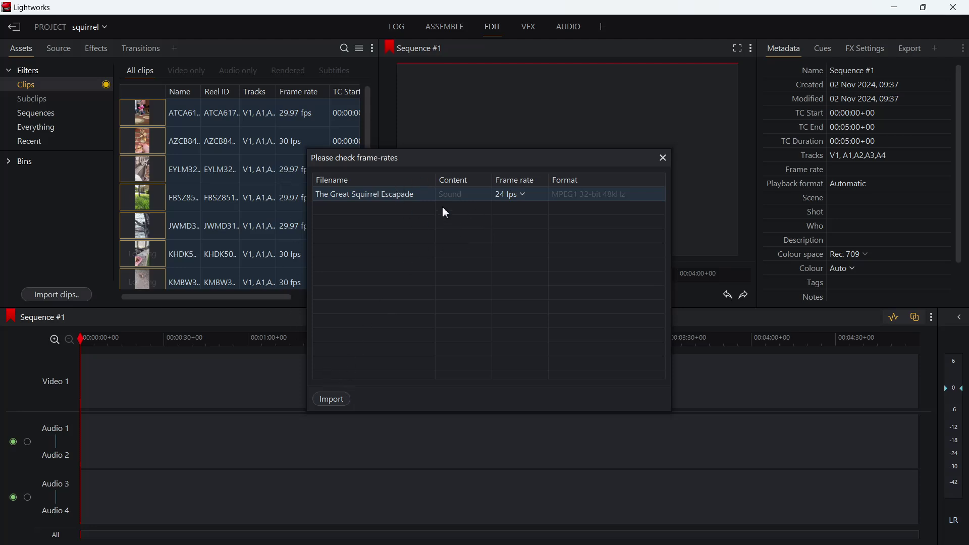
left_click(339, 400)
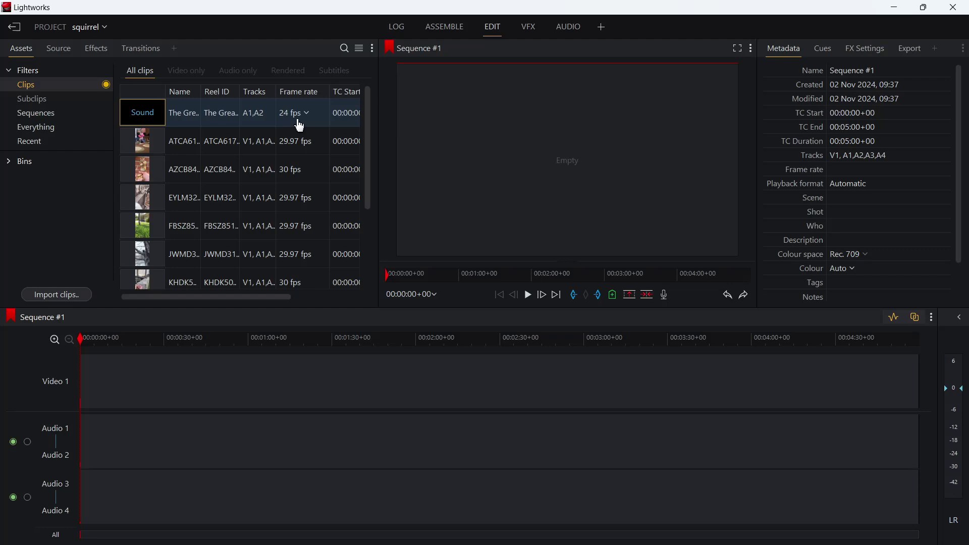
key("alt+Tab")
key("alt+Tab")
key("alt+Tab")
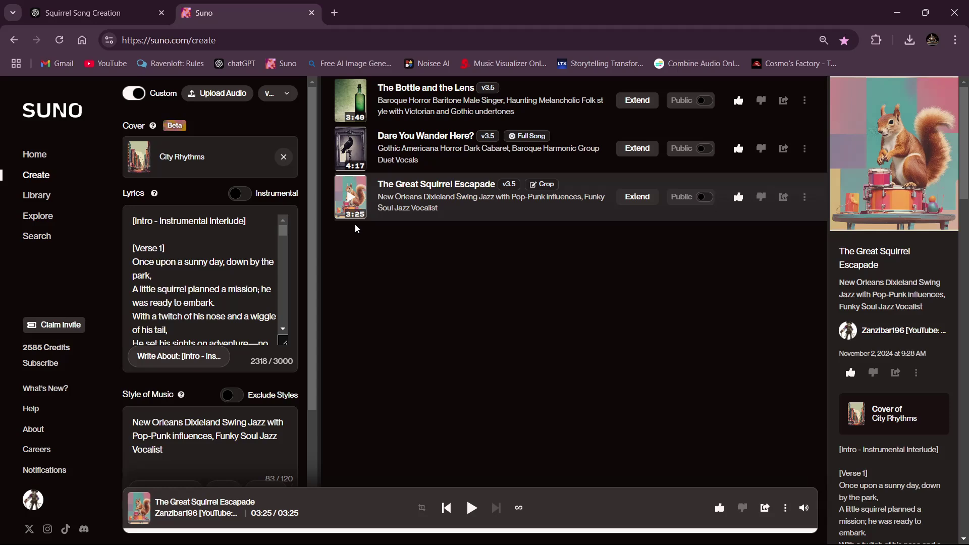
key("alt+Tab")
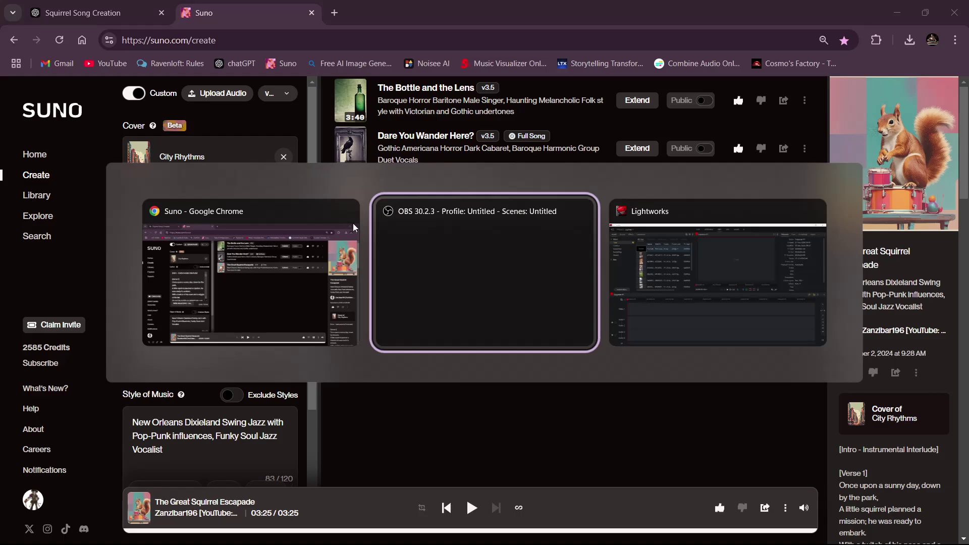
key("alt+Tab")
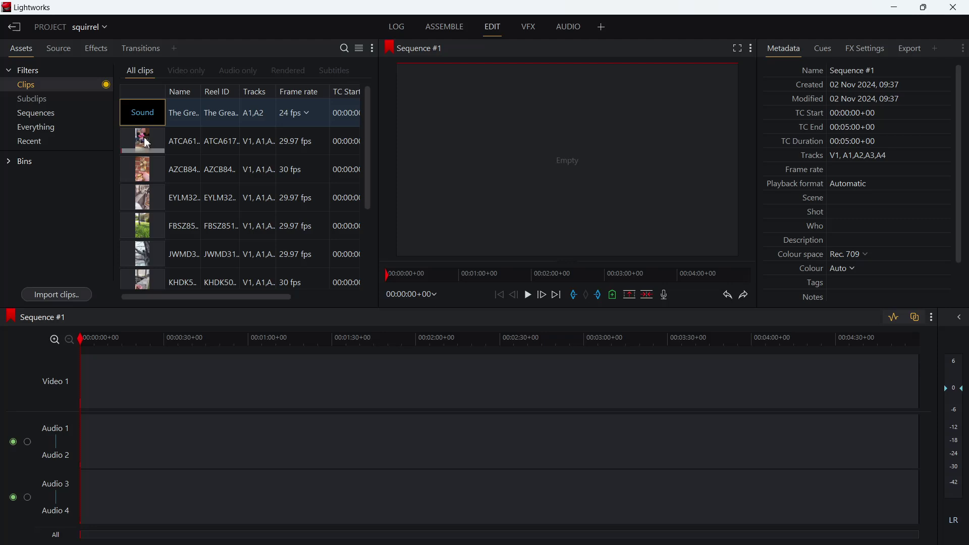
- Place clip ATCA6171 at the start of Sequence #1 and cut off its end from 00:00:16.08 onward
left_click_drag(147, 143, 82, 374)
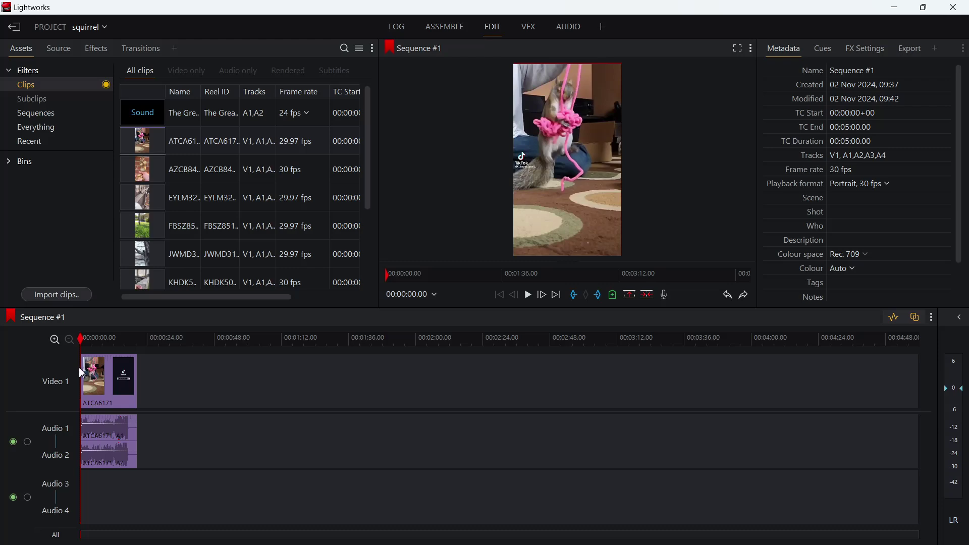
key("space")
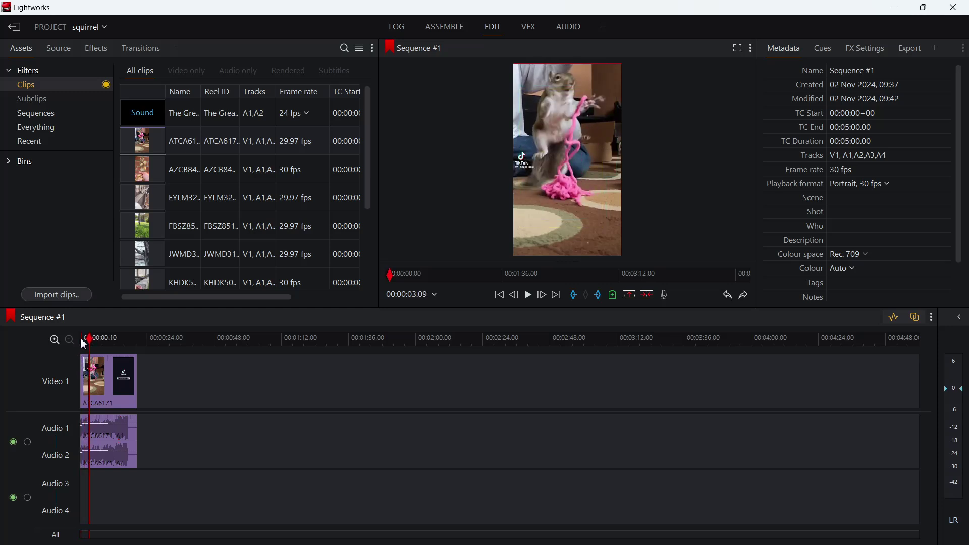
left_click_drag(93, 345, 127, 344)
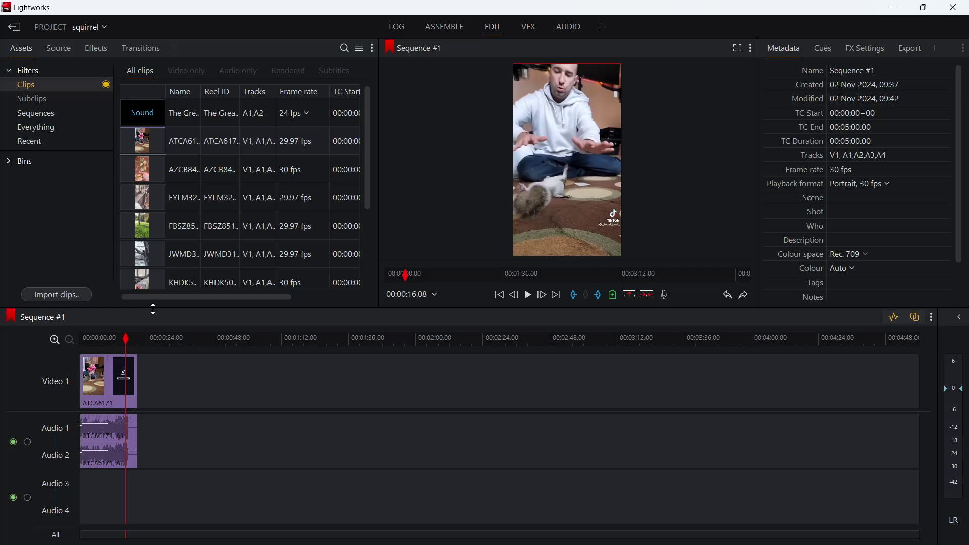
key("space")
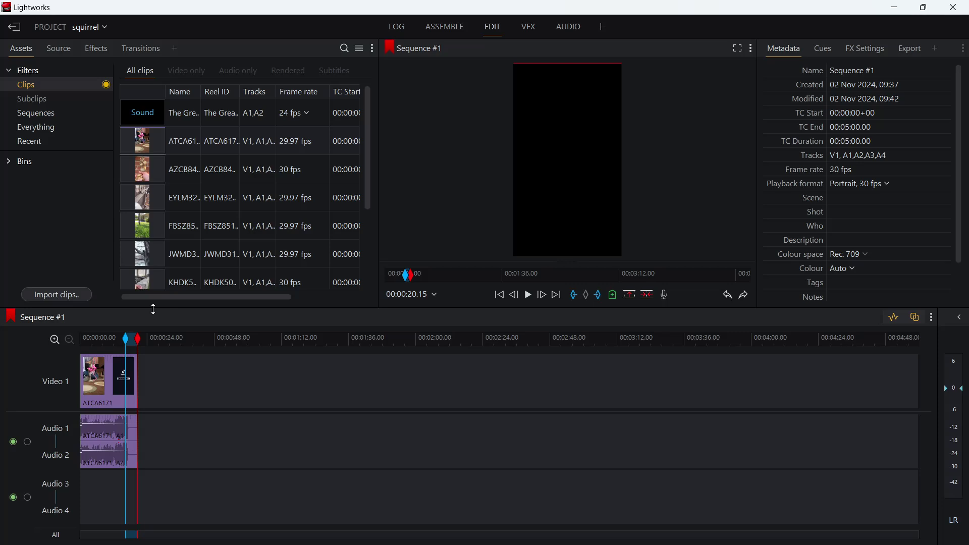
key("Delete")
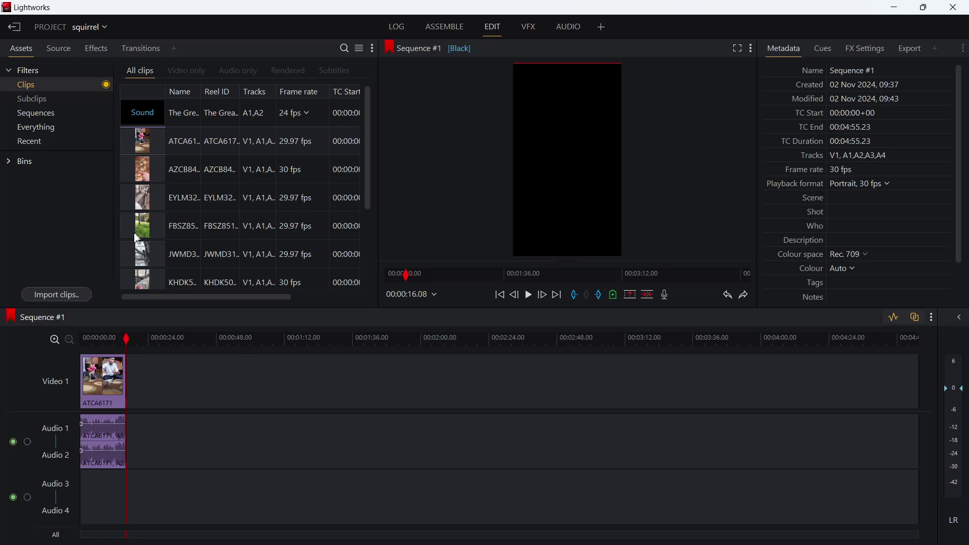
- Add clip AZCB8451 directly after ATCA6171 and cut off its end from 00:00:22.22 onward
left_click_drag(150, 172, 130, 376)
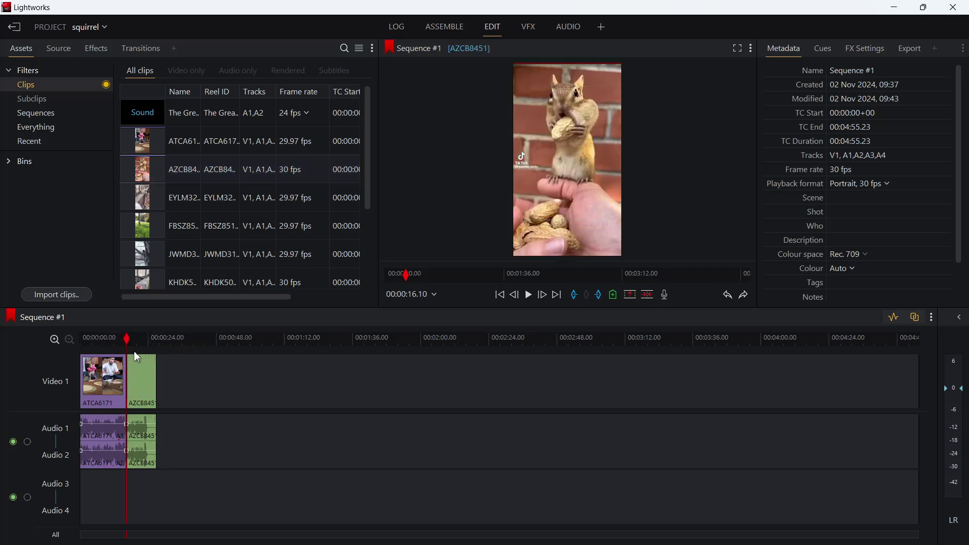
left_click_drag(128, 340, 142, 343)
key("space")
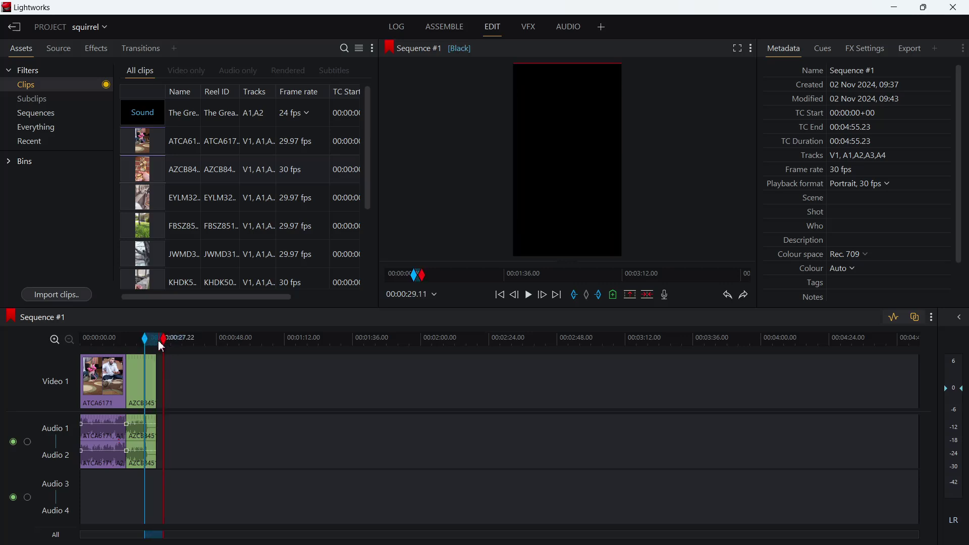
key("Delete")
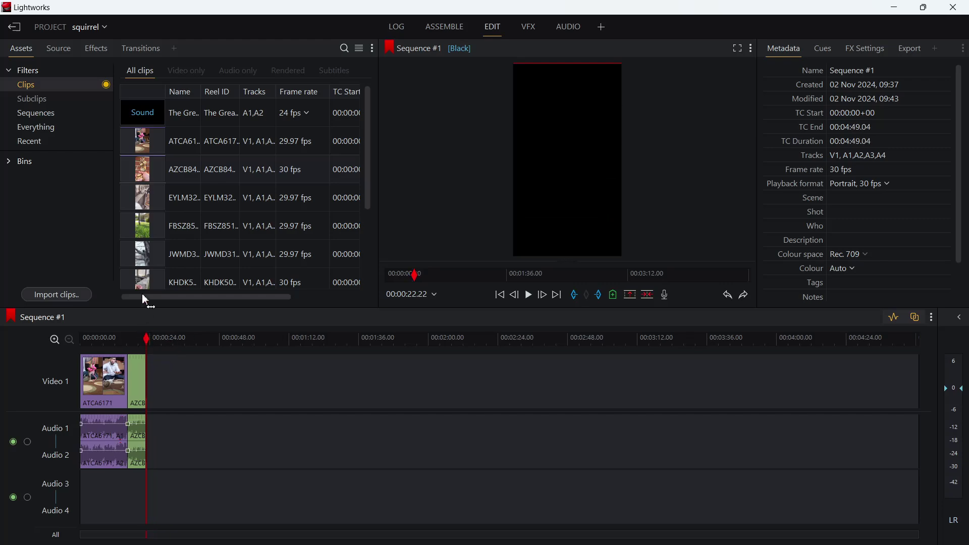
- Add clip EYLM3277 directly after AZCB8451 in Sequence #1 and move the playhead to the new clip's end
left_click_drag(144, 199, 152, 384)
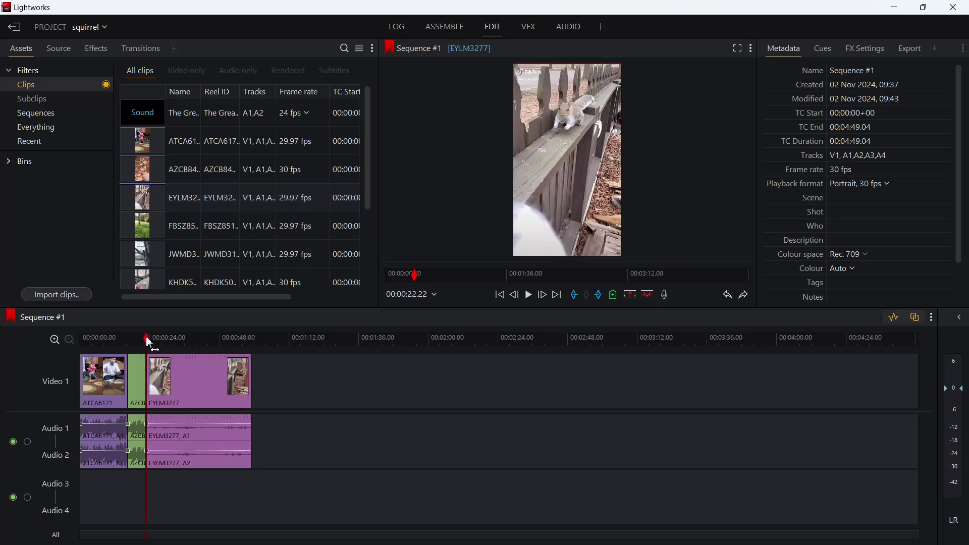
left_click_drag(146, 340, 254, 344)
left_click_drag(256, 349, 250, 347)
- Examine the last frames of EYLM3277 one by one, around 00:00:58 to 00:00:59, for any closing screen to cut
key("Left")
key("Left")
key("Left")
key("Left")
key("Left")
key("Left")
key("Left")
key("Left")
key("Left")
key("Left")
key("Left")
key("Left")
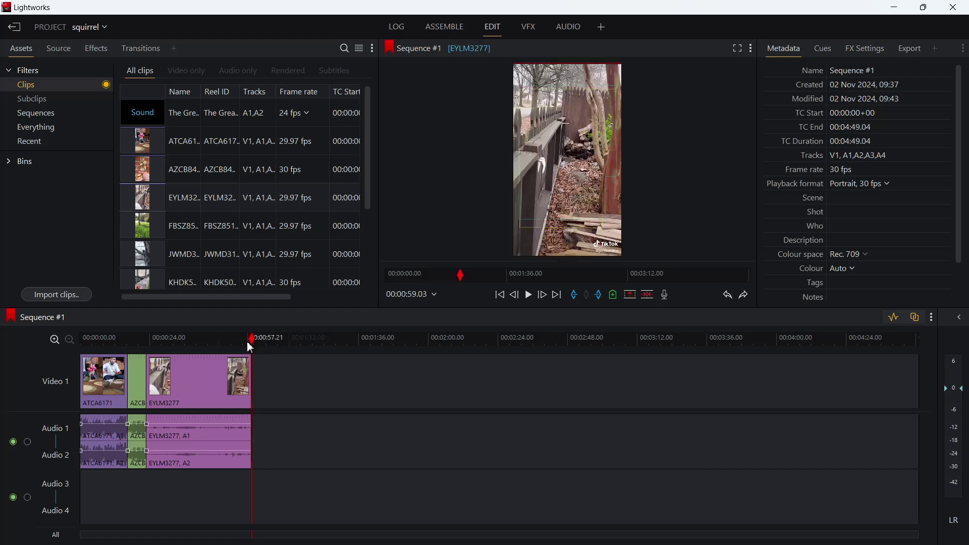
key("Left")
key("Left")
key("Left")
key("Left")
key("Left")
key("Left")
key("Left")
key("Left")
key("Left")
key("Left")
key("Left")
key("Left")
key("Left")
key("Left")
key("Left")
key("Left")
key("Left")
key("Left")
key("Left")
key("Left")
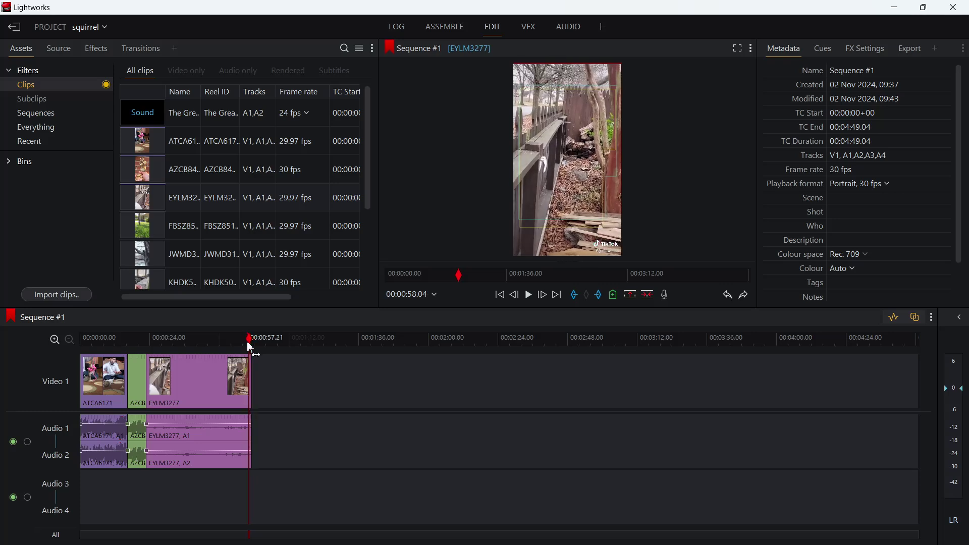
key("Right")
key("Right")
key("Right")
key("Right")
key("Right")
key("Right")
key("Right")
key("Right")
key("Right")
key("Right")
key("Right")
key("Right")
key("Right")
key("Right")
key("Right")
key("Right")
key("Right")
key("Right")
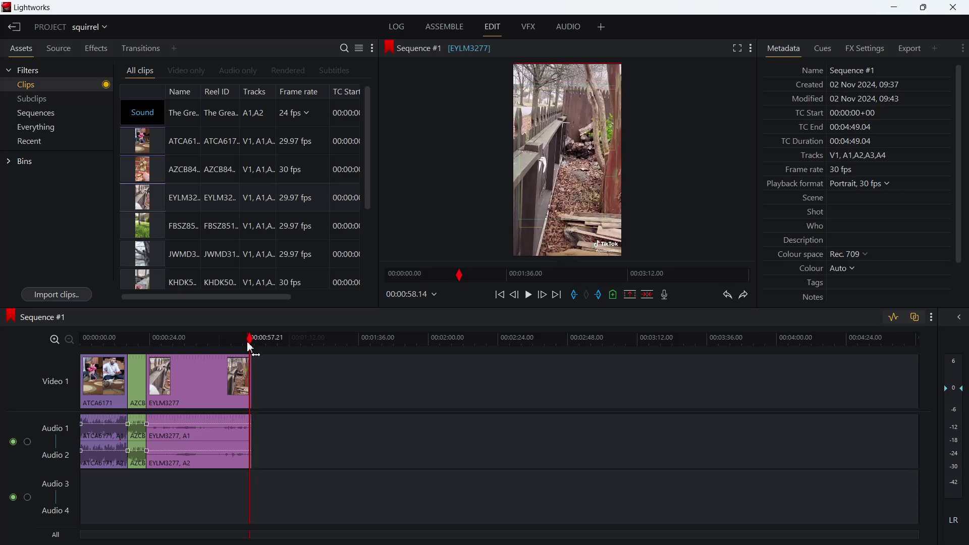
key("Right")
key("Right")
key("Right")
key("Right")
key("Right")
key("Right")
key("Right")
key("Right")
key("Right")
key("Right")
key("Right")
key("Right")
key("Right")
key("Right")
key("Right")
key("Right")
key("Right")
key("Right")
key("Right")
key("Right")
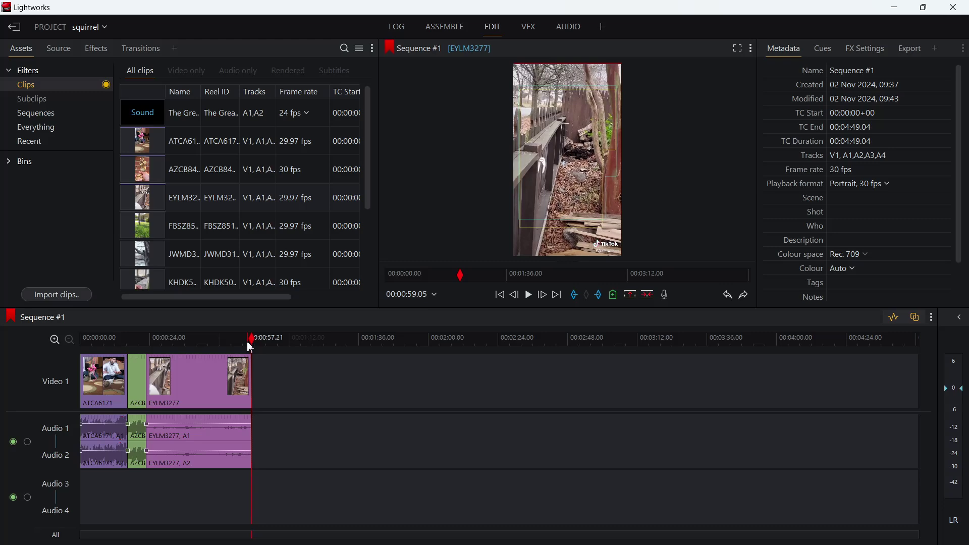
key("Left")
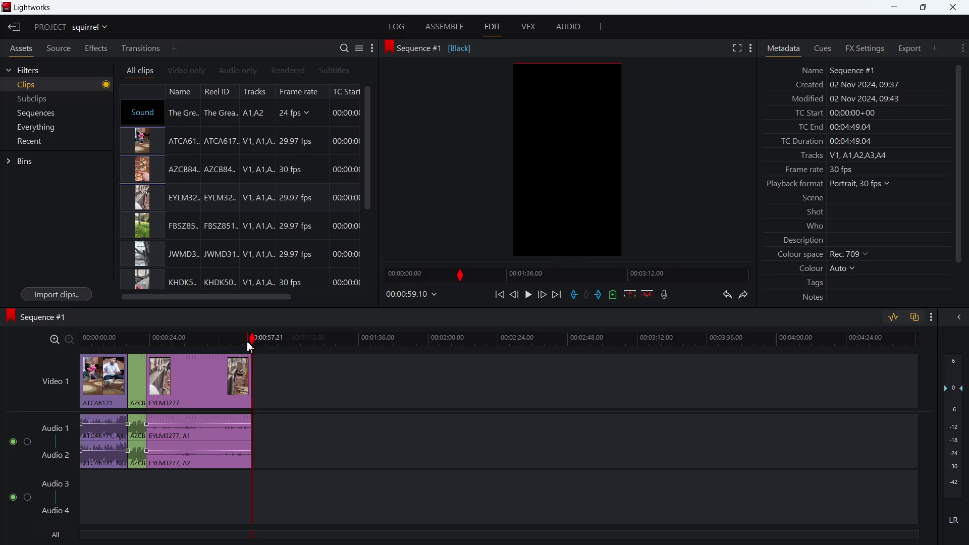
- Add clip FBSZ8519 directly after EYLM3277 and cut off its end from 00:01:22.18 onward
left_click_drag(252, 342, 218, 346)
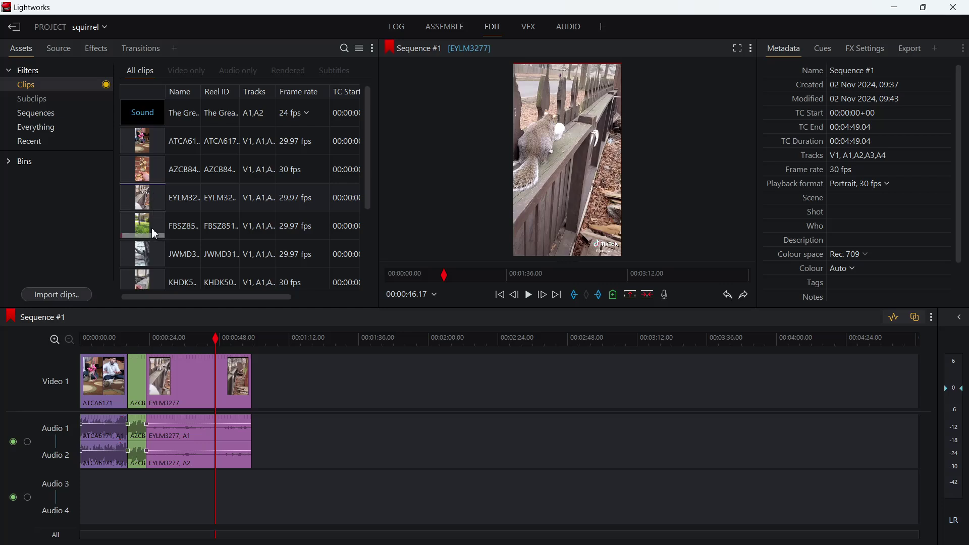
left_click_drag(155, 234, 321, 358)
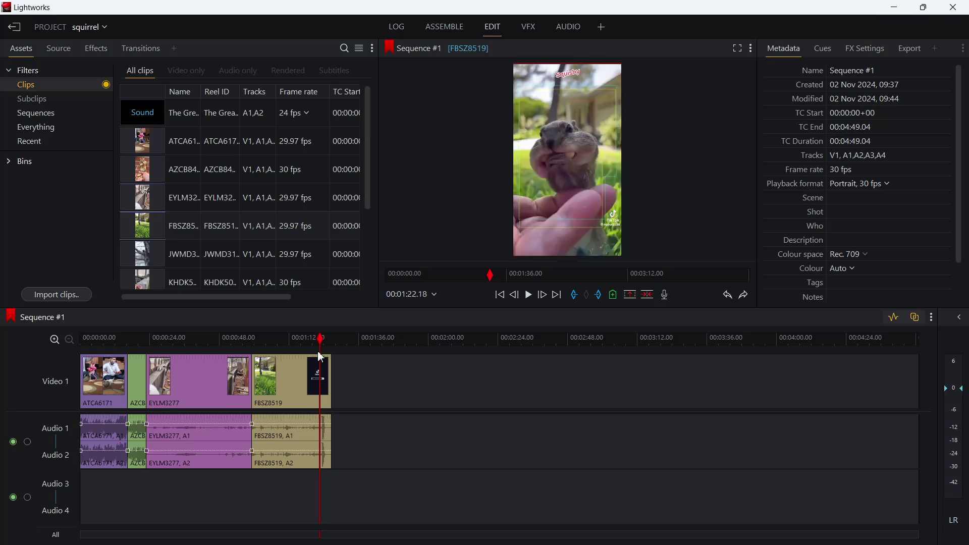
key("space")
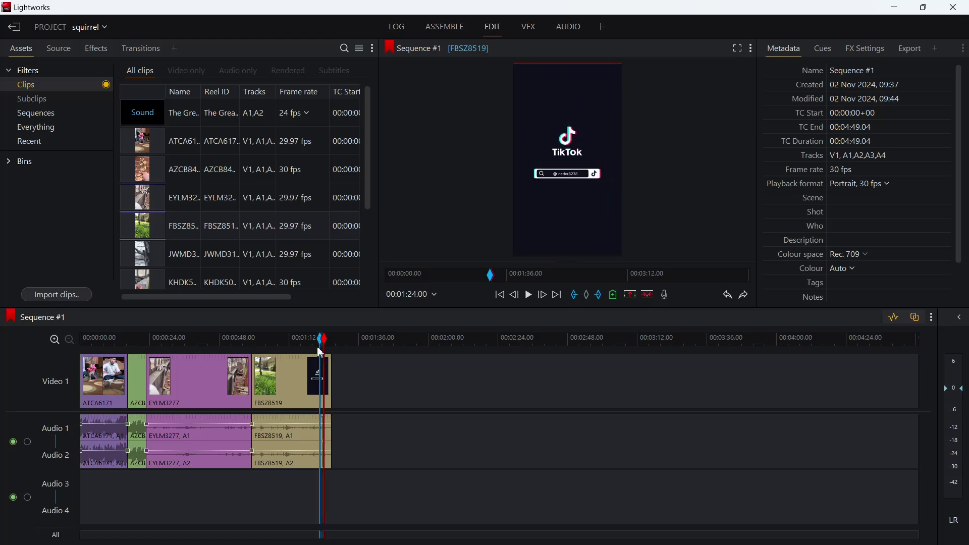
left_click_drag(321, 353, 341, 348)
key("Delete")
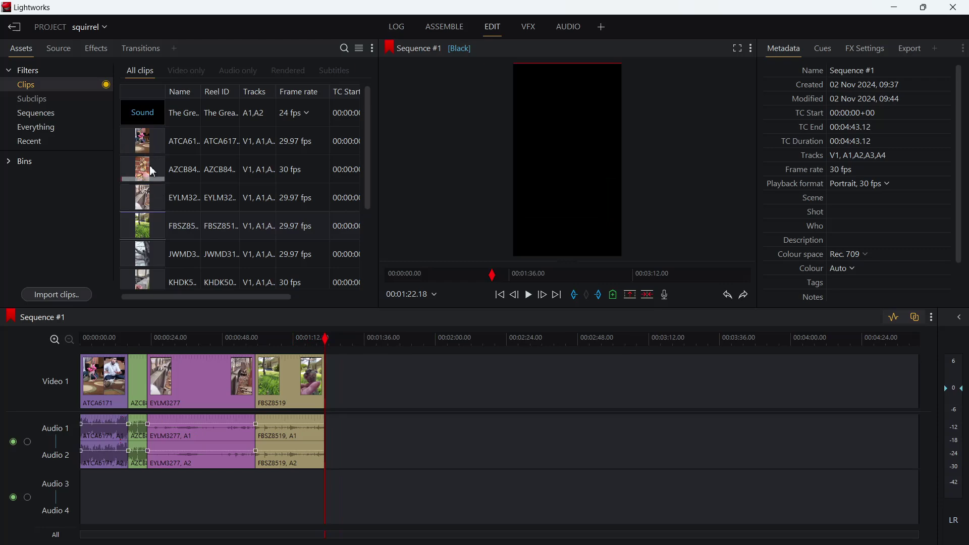
- Add clip JWMD3169 directly after FBSZ8519 and cut off its end from 00:01:32.04 onward
left_click_drag(156, 258, 352, 343)
key("space")
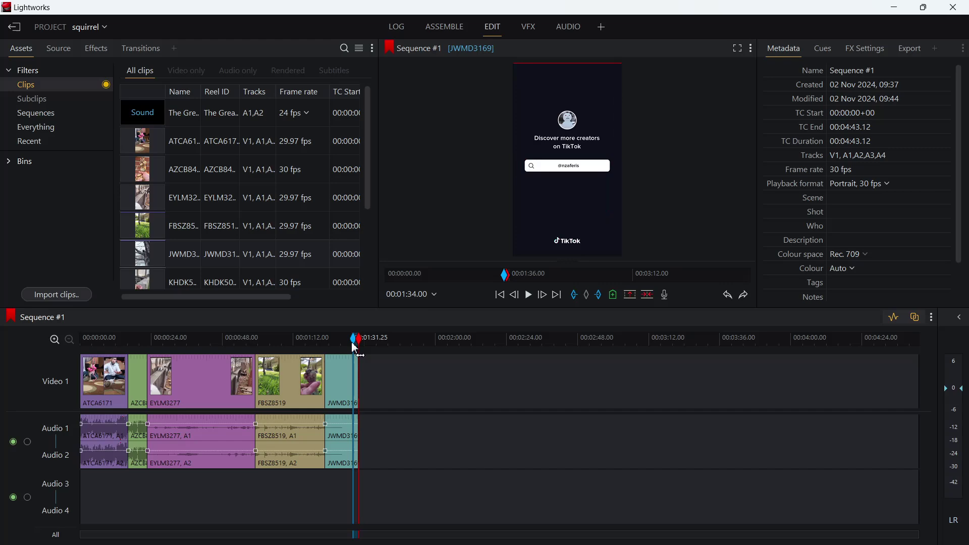
key("Delete")
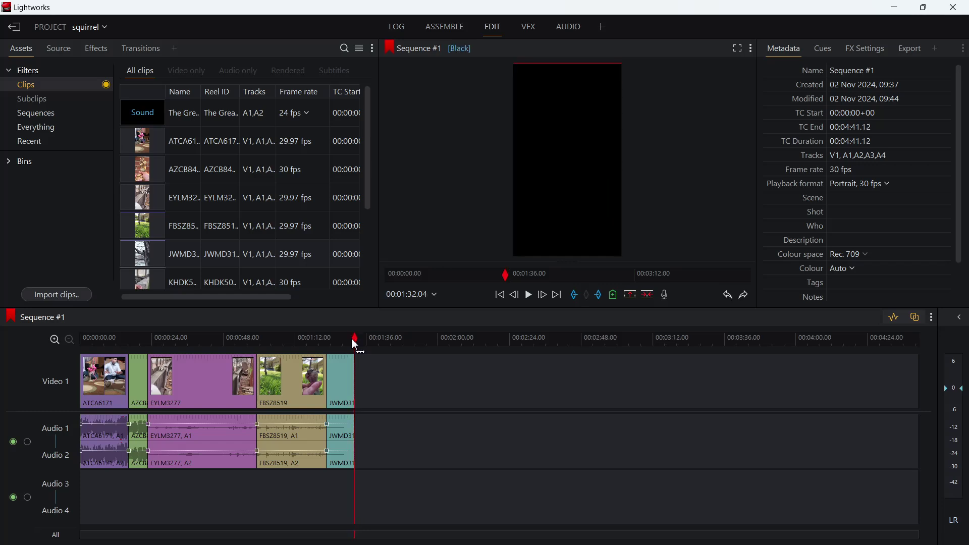
left_click(352, 342)
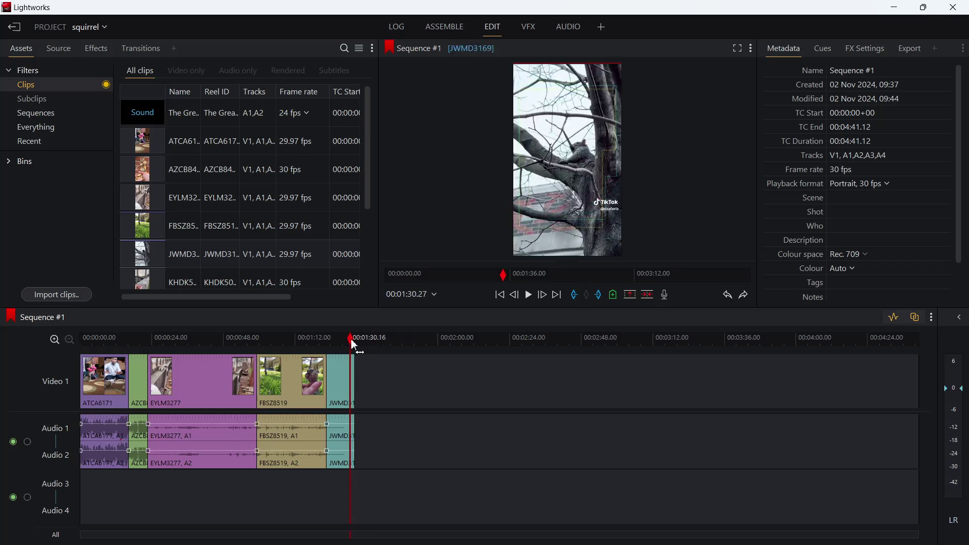
left_click(357, 342)
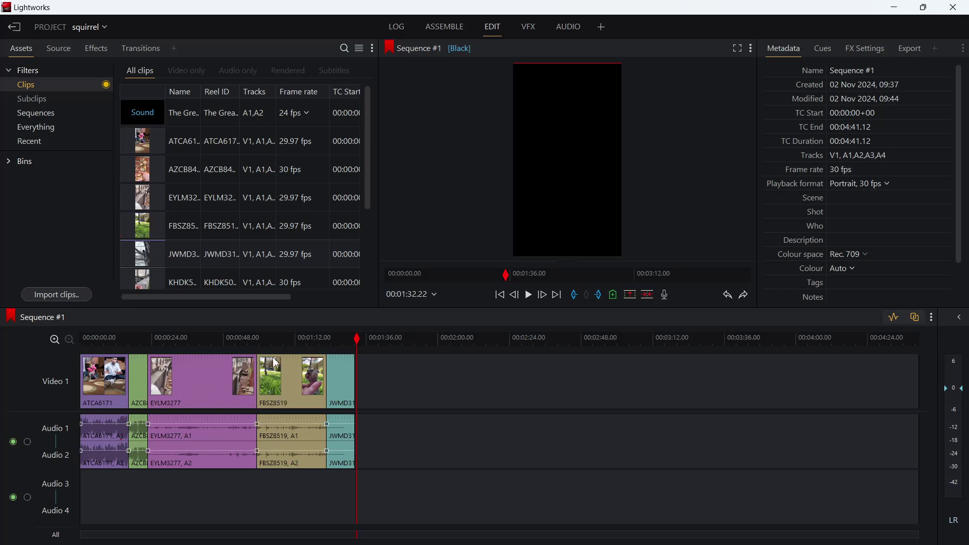
- Add clip KHDK5028 directly after JWMD3169 in Sequence #1 and mark the start of its TikTok outro
left_click(154, 284)
left_click_drag(160, 279, 202, 273)
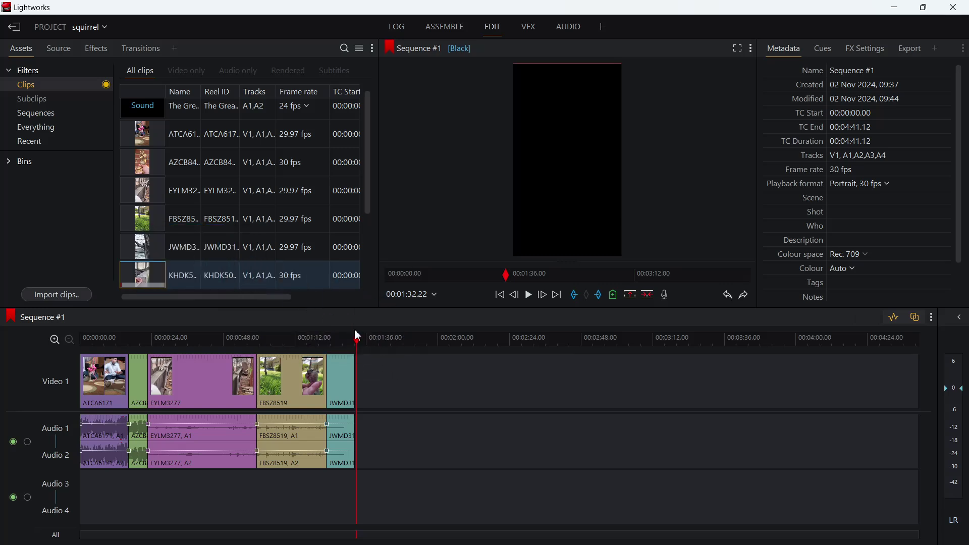
left_click_drag(359, 340, 162, 340)
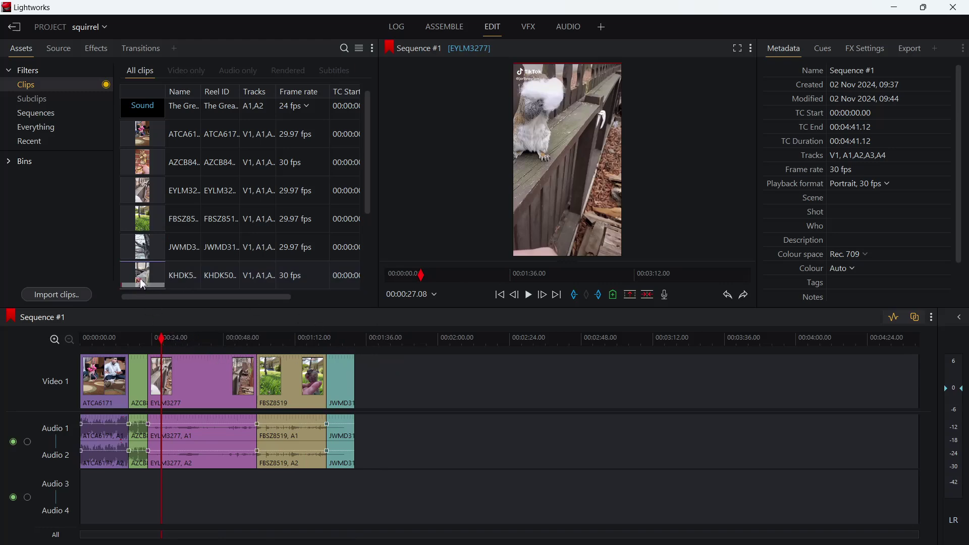
left_click_drag(144, 279, 551, 373)
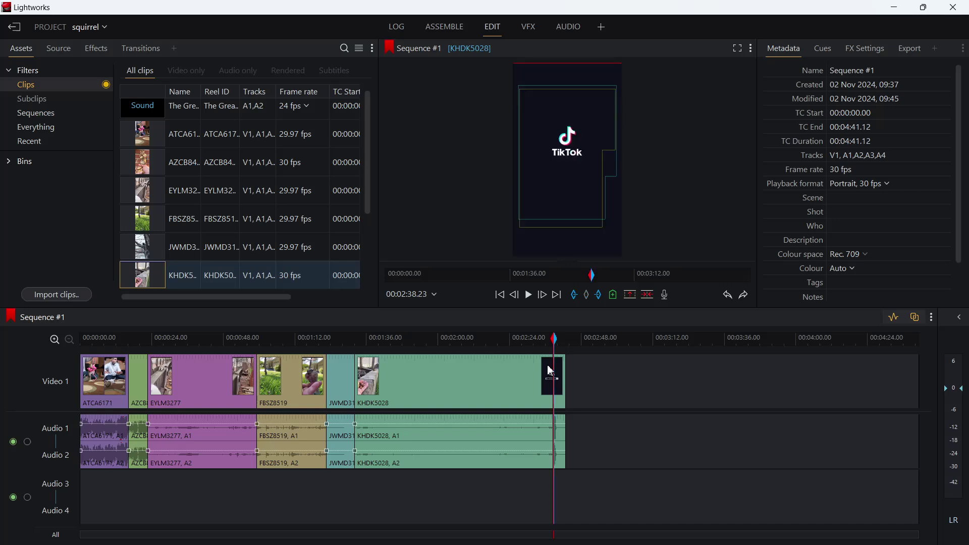
- Cut off the end of KHDK5028 from 00:02:38.22 onward, reopening the squirrel project first to clear the clip selection
key("space")
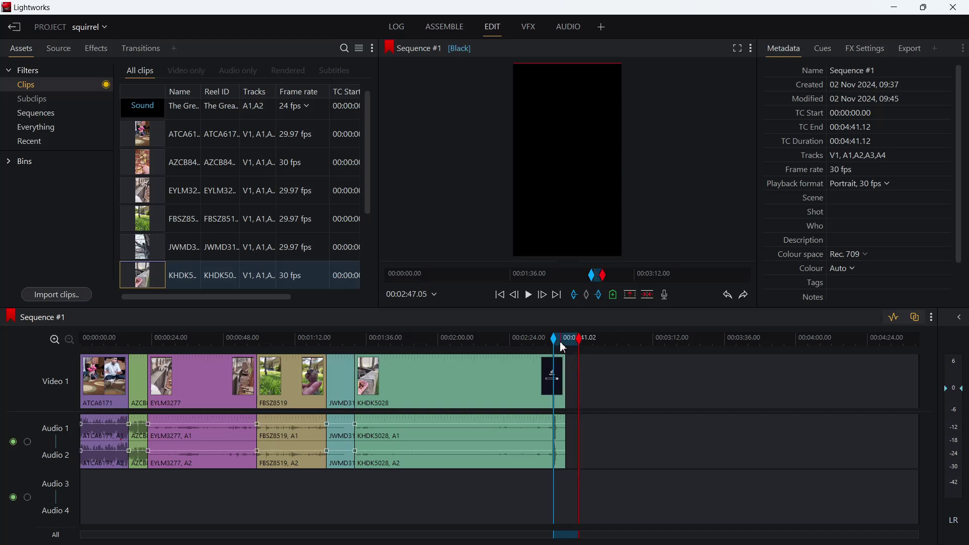
key("Delete")
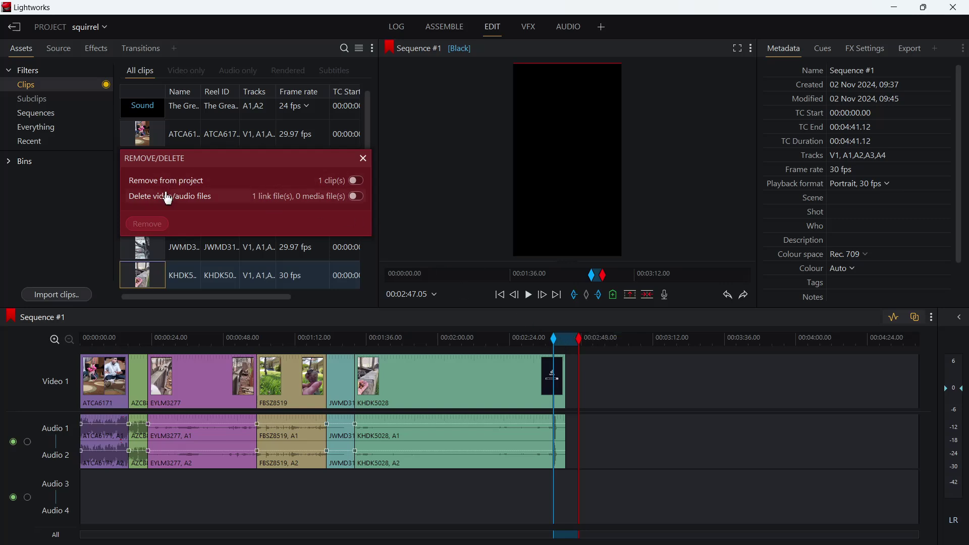
left_click(364, 159)
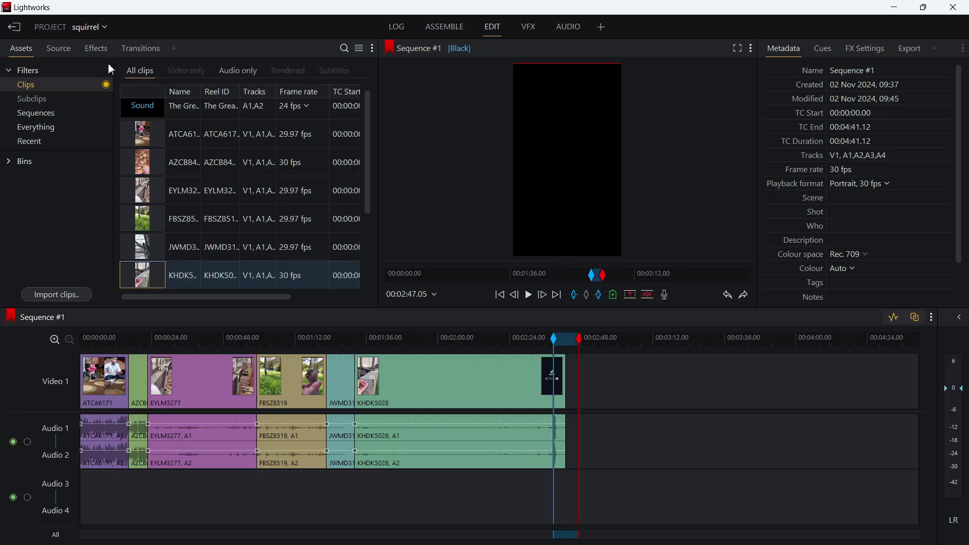
left_click(15, 27)
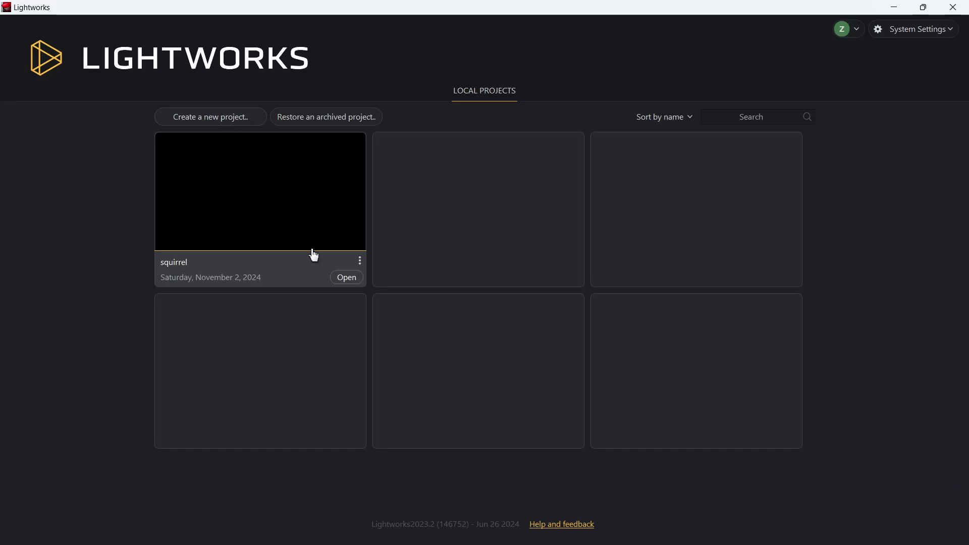
left_click(347, 278)
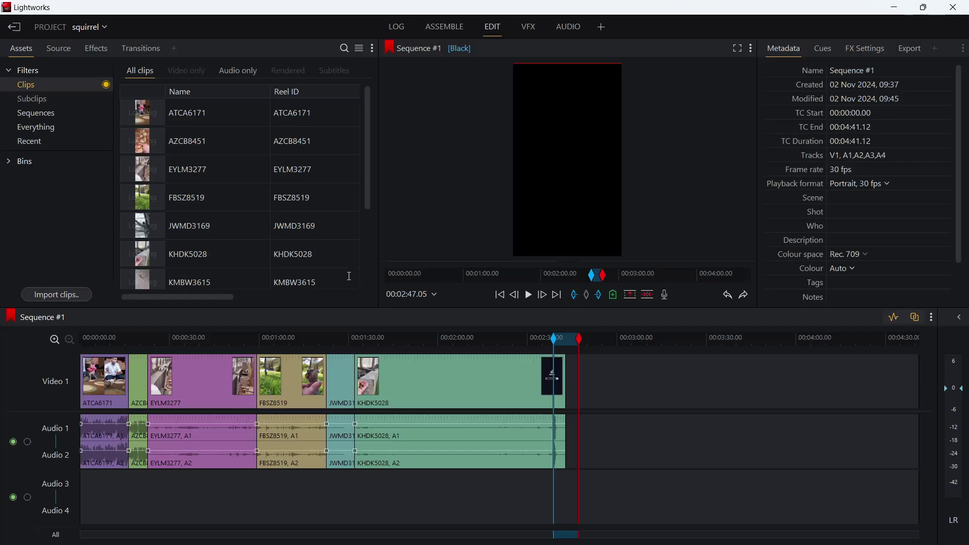
key("Delete")
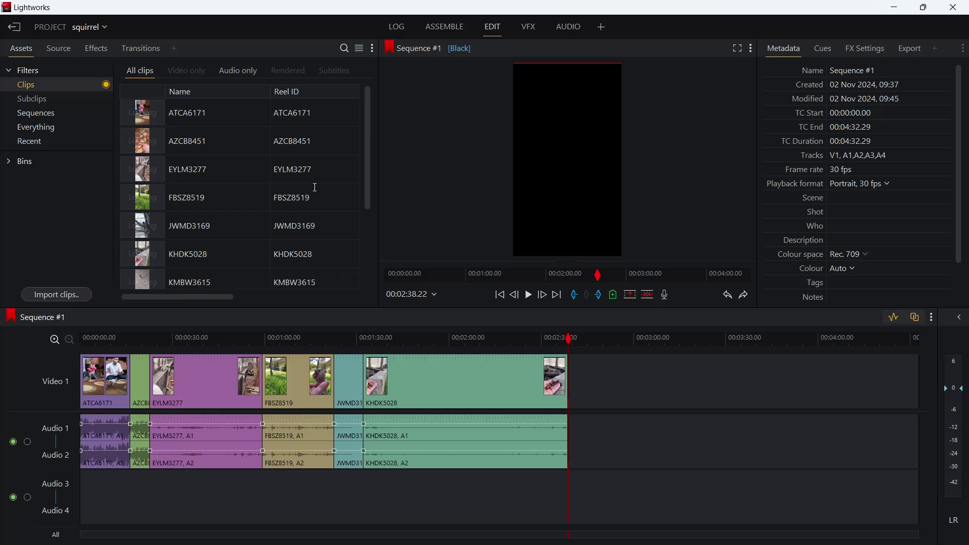
- Add clip KMBW3615 directly after KHDK5028 in Sequence #1
scroll(294, 208, "down", 2)
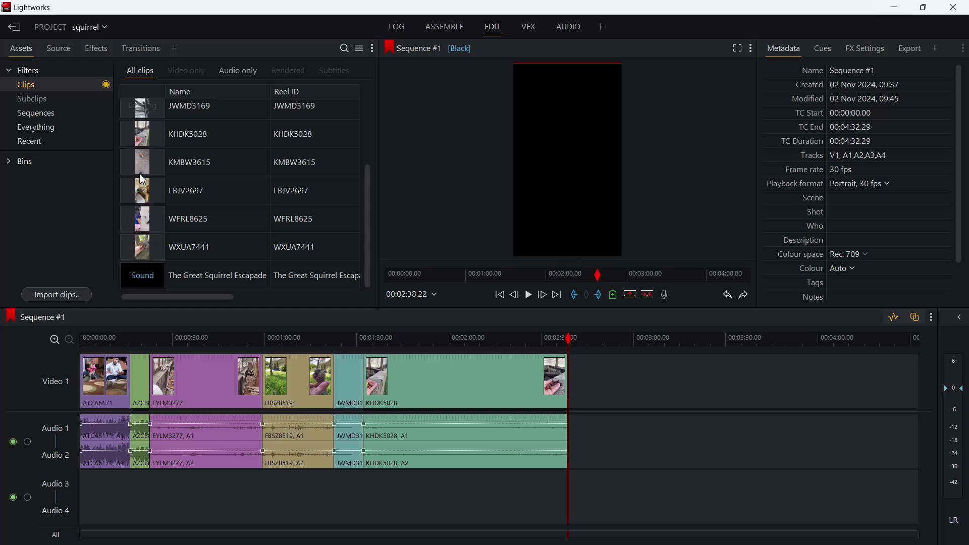
left_click_drag(149, 169, 439, 301)
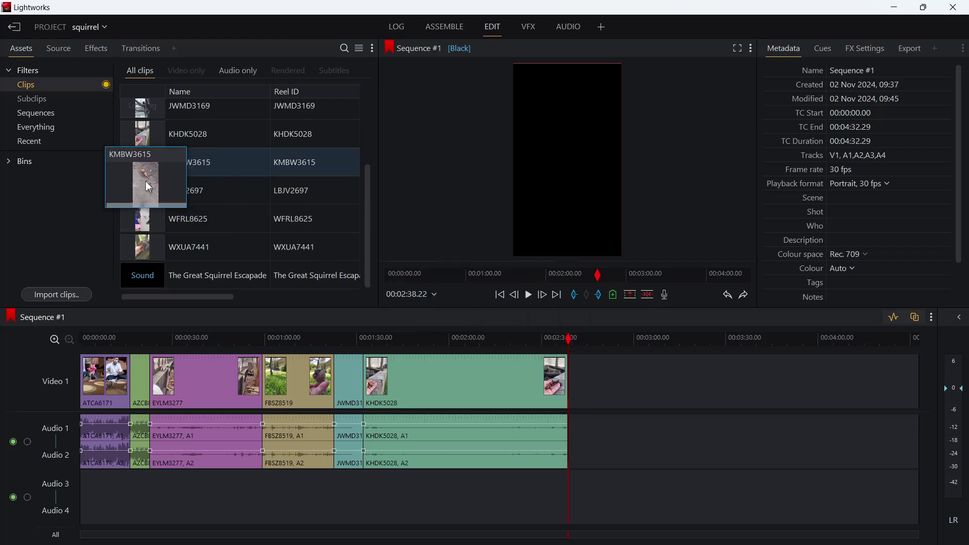
left_click_drag(572, 347, 332, 338)
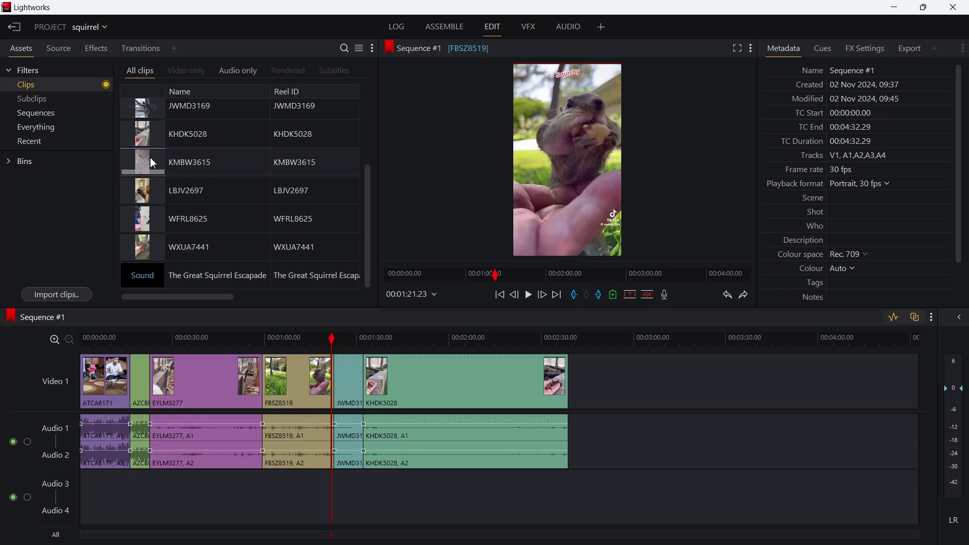
left_click_drag(152, 164, 577, 370)
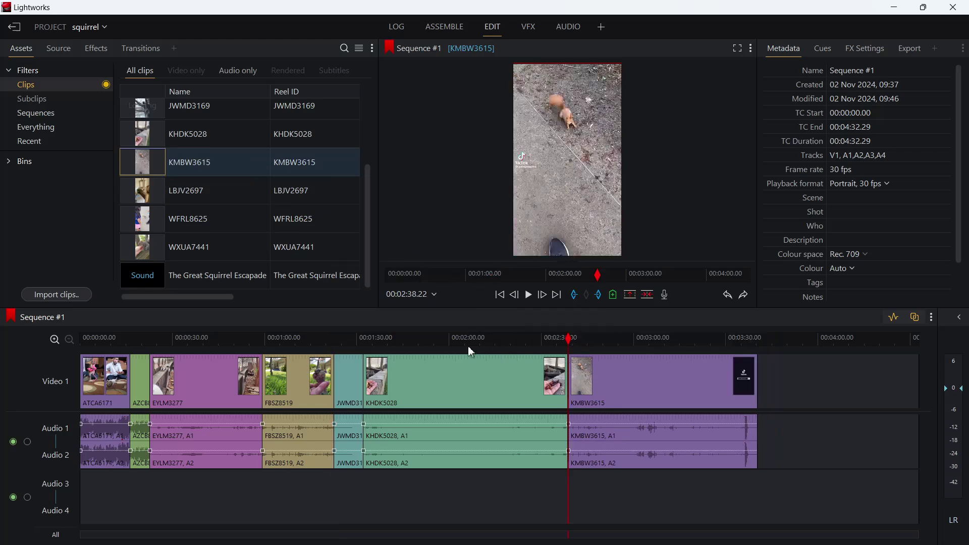
- Cut off the end of KMBW3615 from 00:03:36.10 onward, reopening the squirrel project to clear the clip selection
left_click(630, 339)
left_click_drag(652, 344, 743, 350)
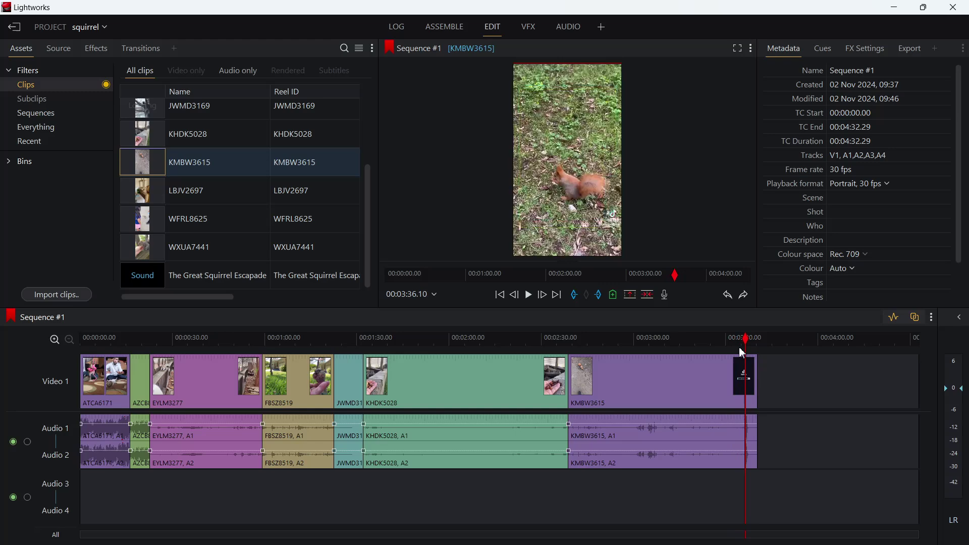
key("space")
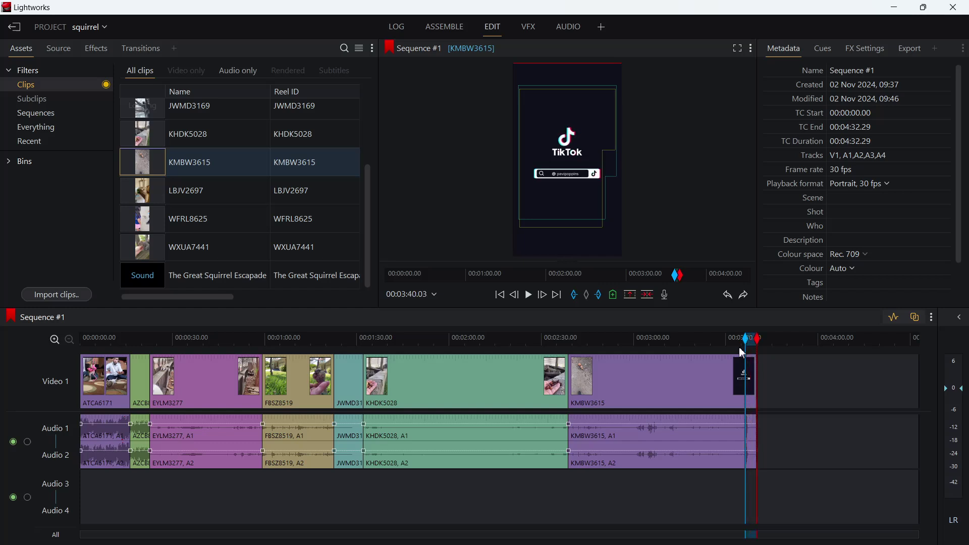
key("Delete")
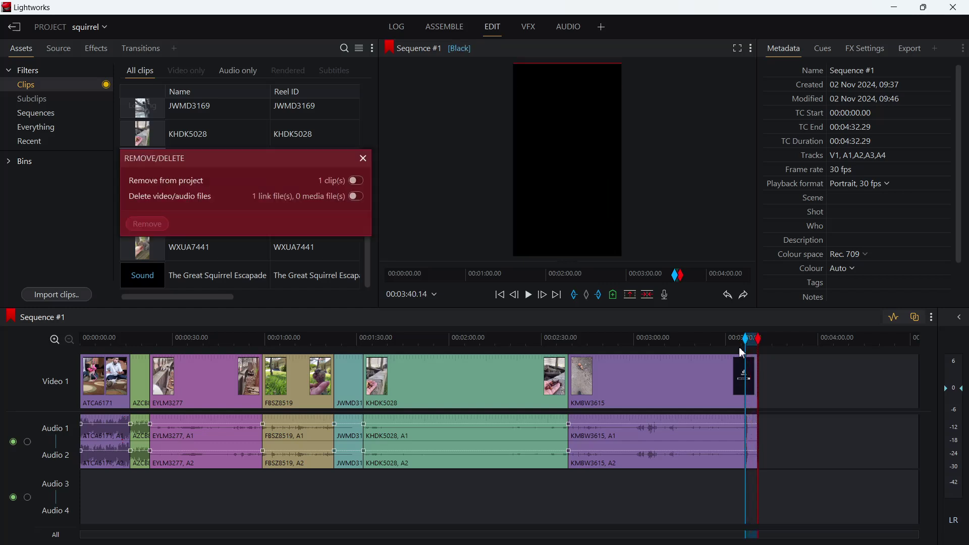
left_click(365, 159)
left_click(14, 27)
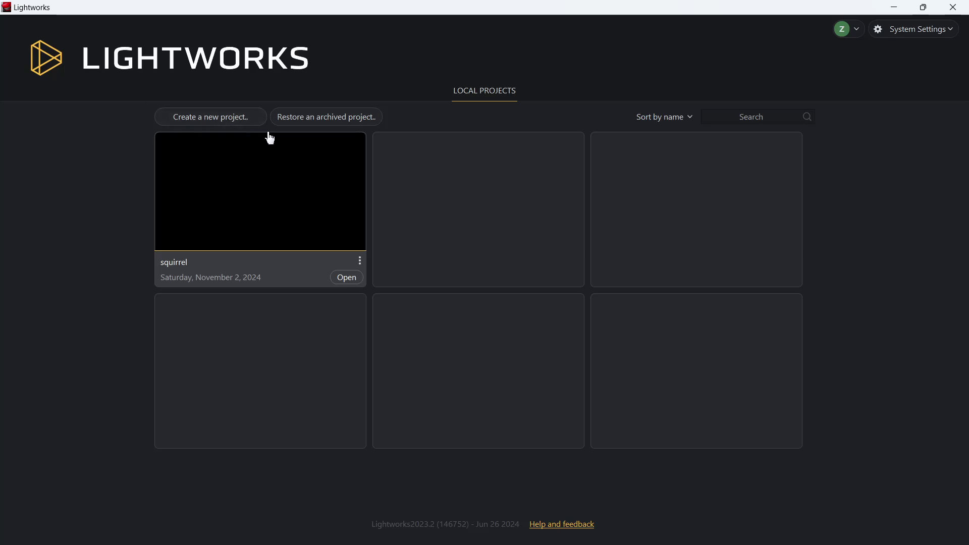
left_click(347, 278)
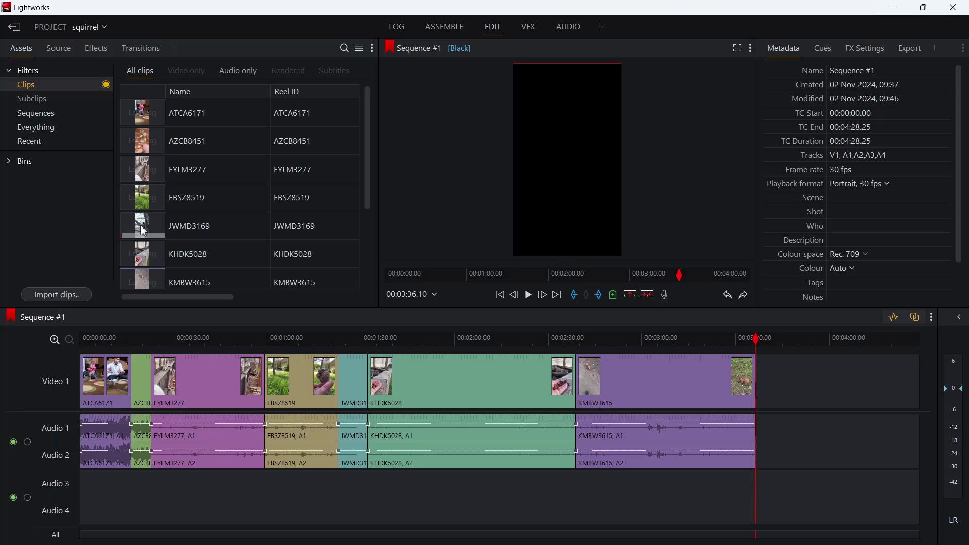
- Add clip LBJV2697 directly after KMBW3615 in Sequence #1 and go to the area near its TikTok outro
scroll(148, 231, "down", 4)
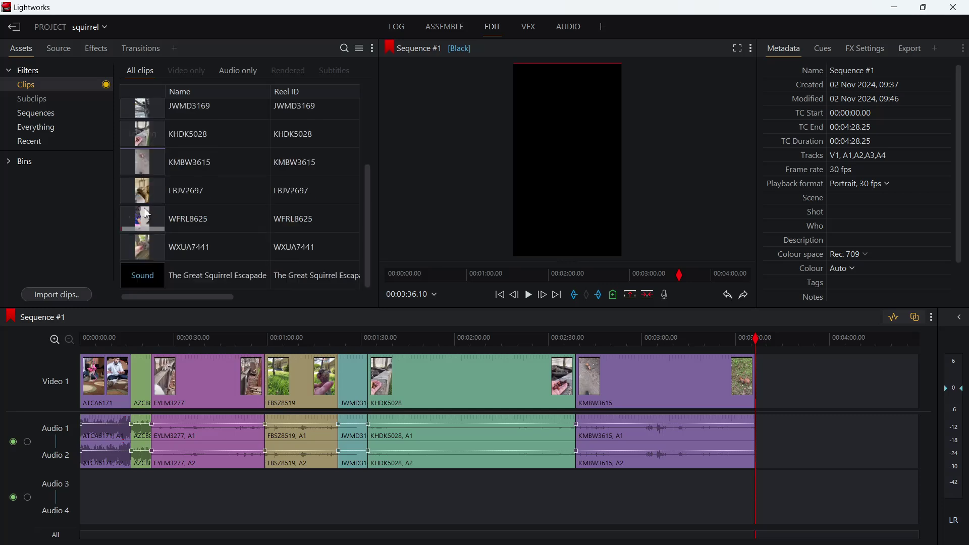
left_click_drag(146, 190, 792, 345)
left_click(769, 346)
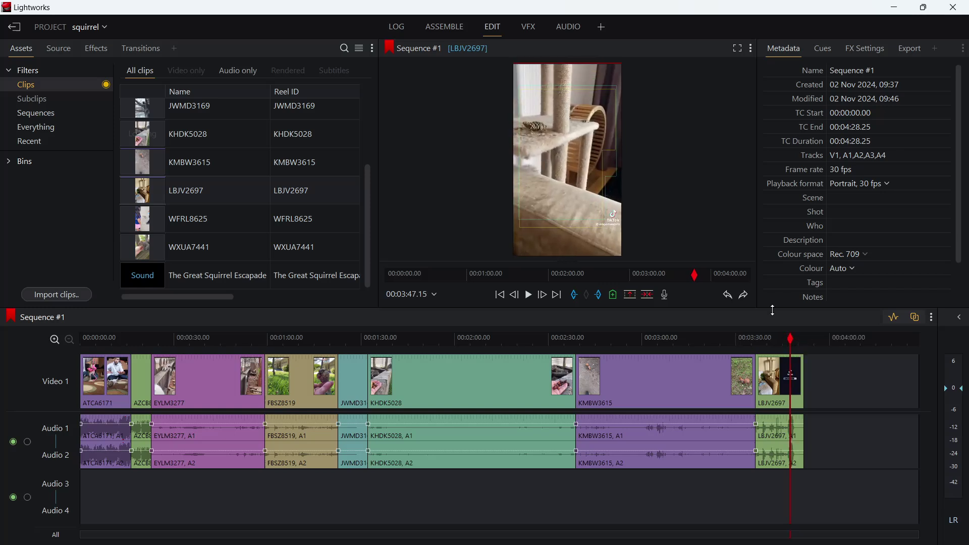
- Cut off the TikTok outro of LBJV2697 from 00:03:47.24 onward, closing at the end of the clip
key("space")
key("Left")
key("Left")
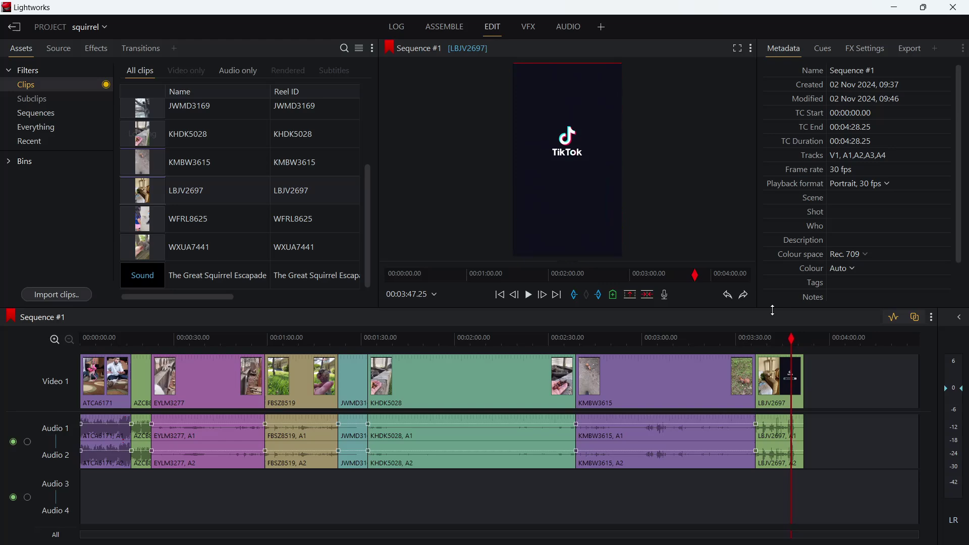
key("space")
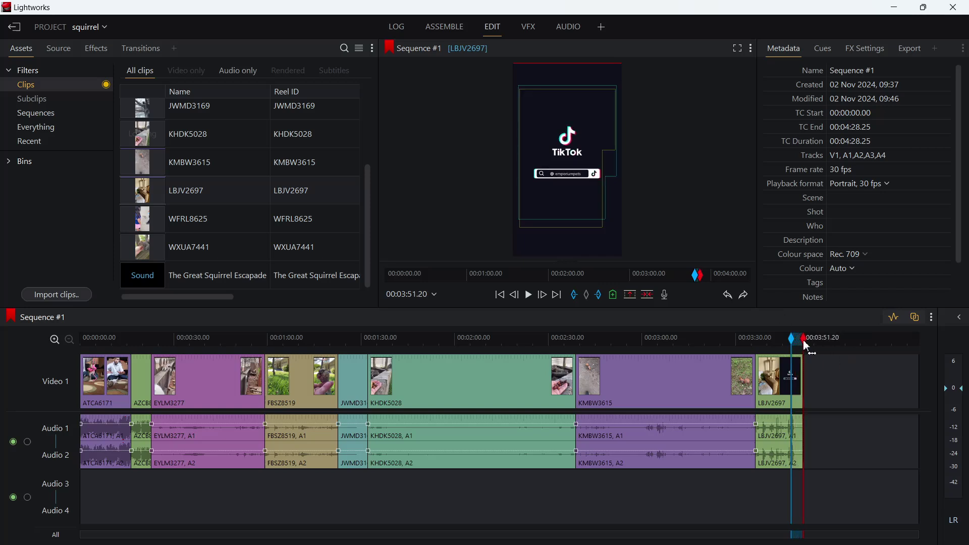
key("Delete")
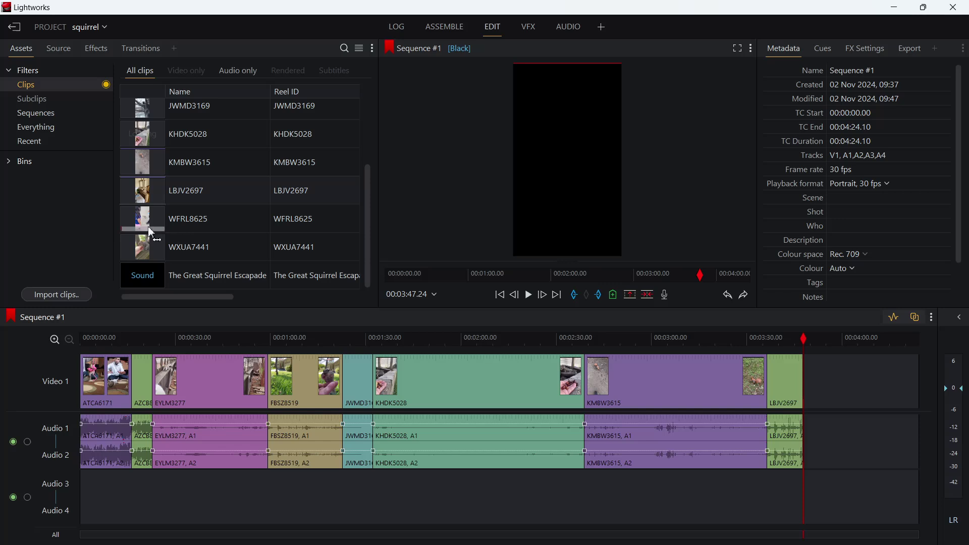
- Add clip WFRL8625 directly after LBJV2697 in Sequence #1 and play its end to locate the TikTok outro
left_click_drag(151, 232, 905, 355)
left_click(824, 339)
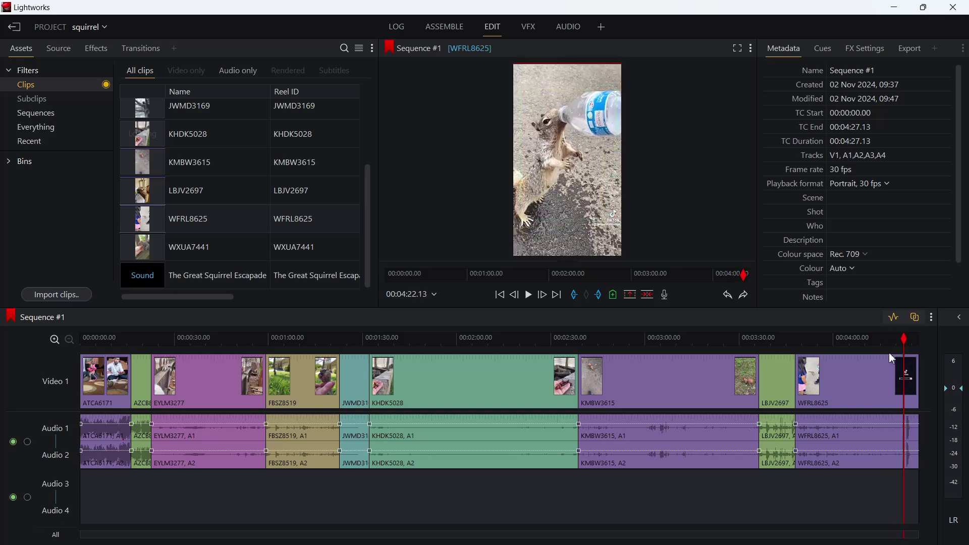
key("space")
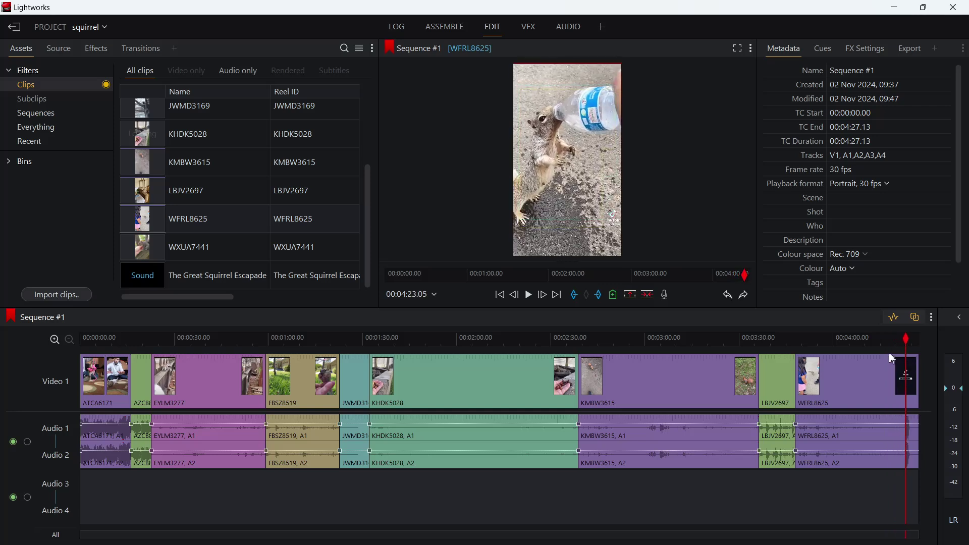
key("space")
key("space")
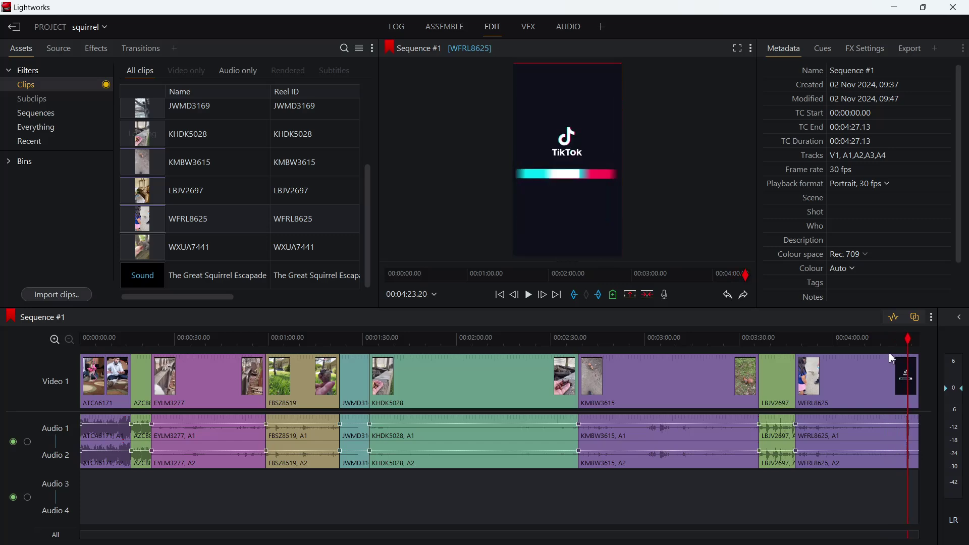
- Cut off the TikTok outro of WFRL8625 from 00:04:23.12 onward
key("Left")
key("Left")
key("Left")
key("Left")
key("Left")
key("Left")
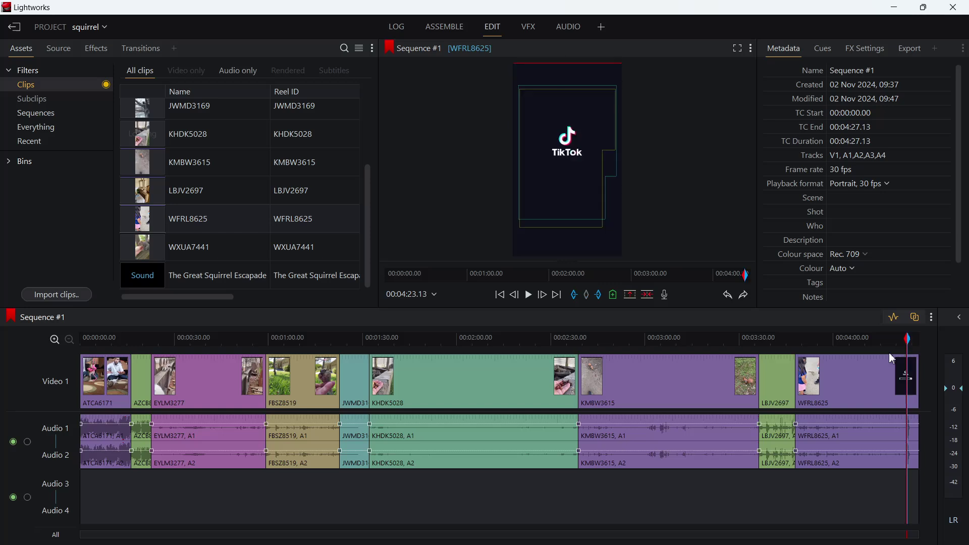
key("space")
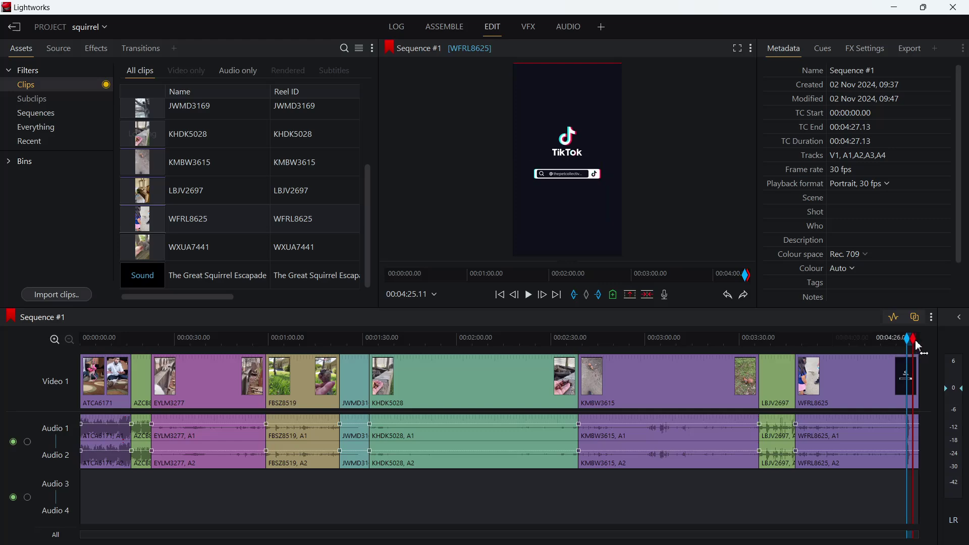
mouse_move(915, 340)
left_mouse_down()
mouse_move(927, 348)
mouse_move(910, 349)
left_mouse_up()
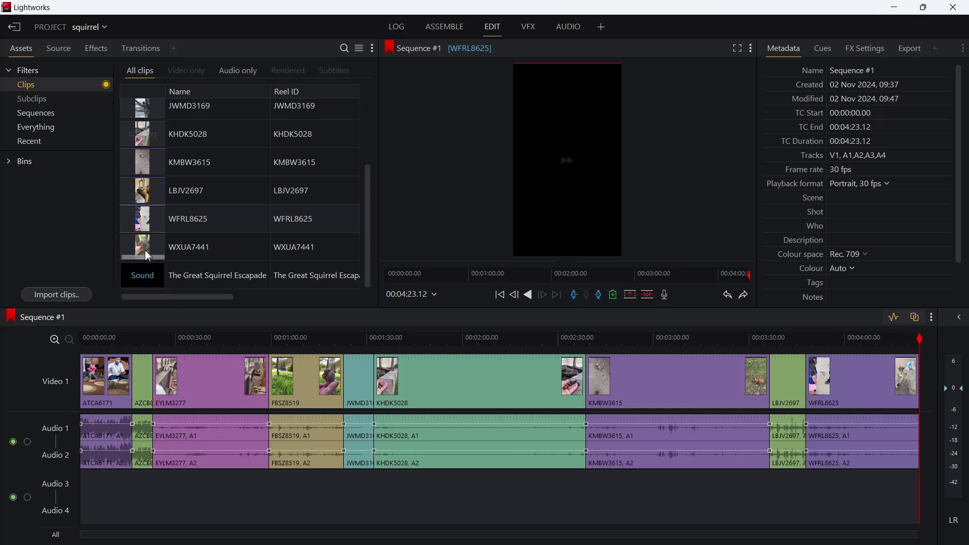
- Add clip WXUA7441 directly after WFRL8625 in Sequence #1 and cut off its TikTok outro from 00:05:20.26 onward
left_click_drag(151, 252, 923, 373)
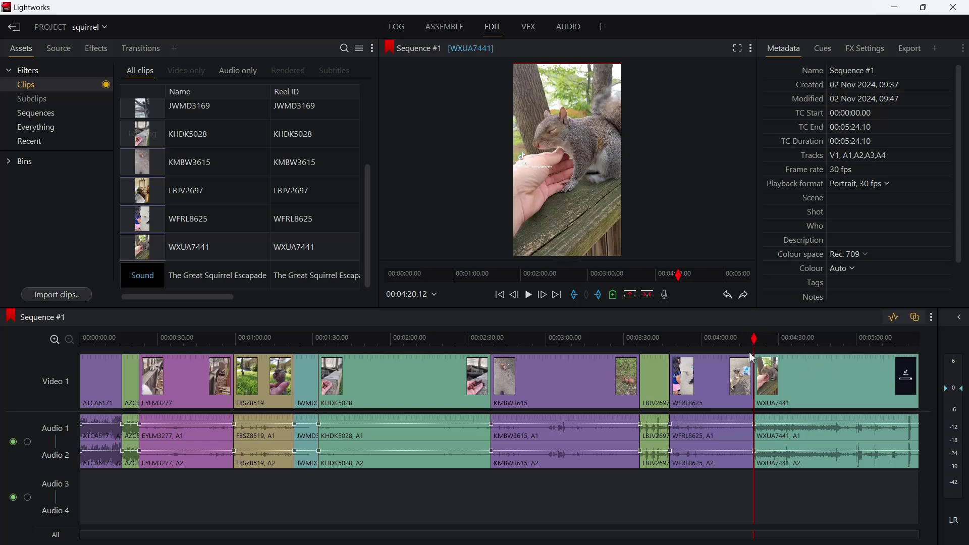
left_click_drag(761, 344, 915, 352)
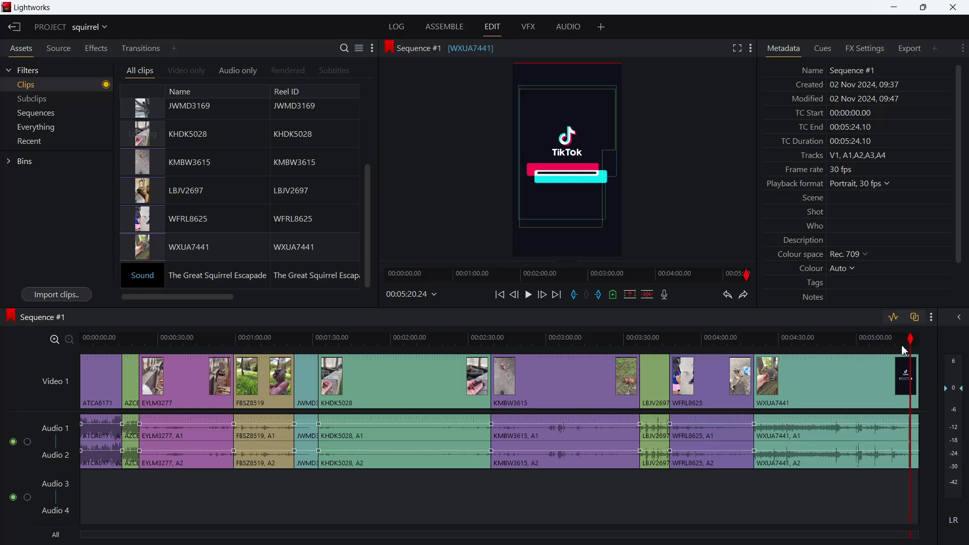
left_click_drag(905, 349, 906, 348)
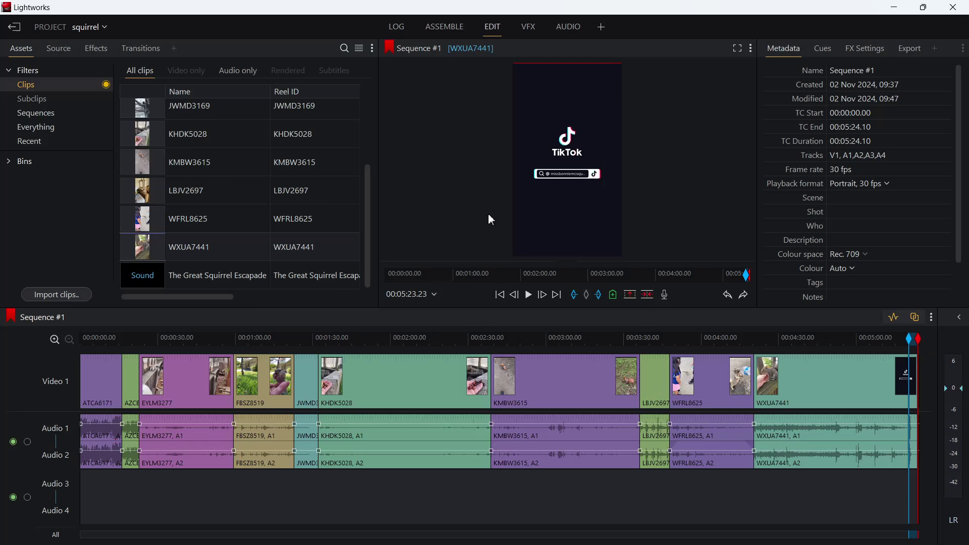
key("Delete")
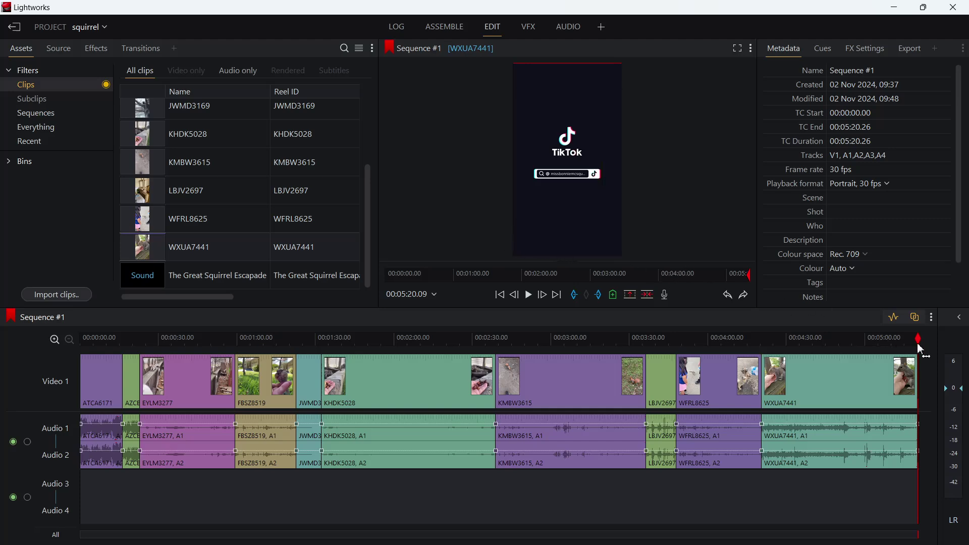
- Return to the start of Sequence #1 and check the length of The Great Squirrel Escapade in Suno
left_click_drag(923, 350, 11, 348)
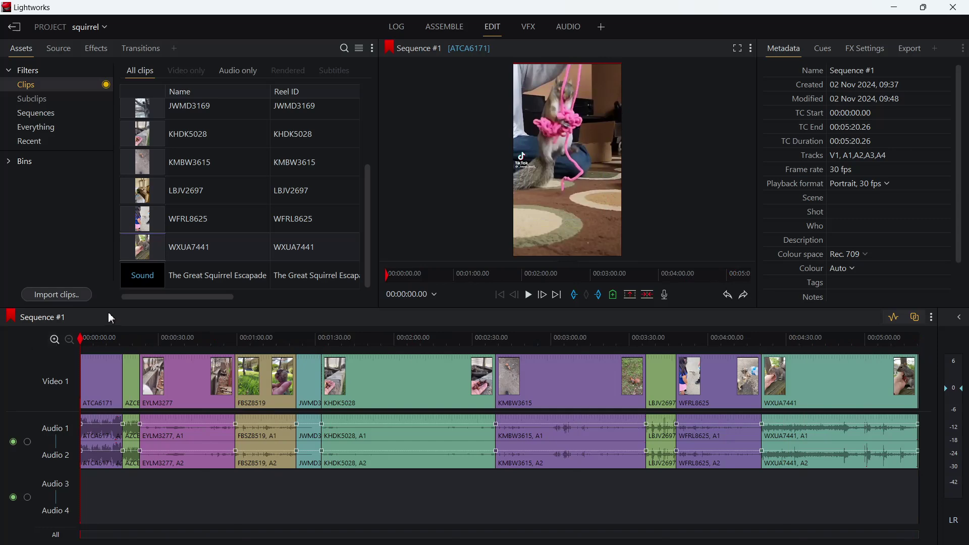
key("alt+Tab")
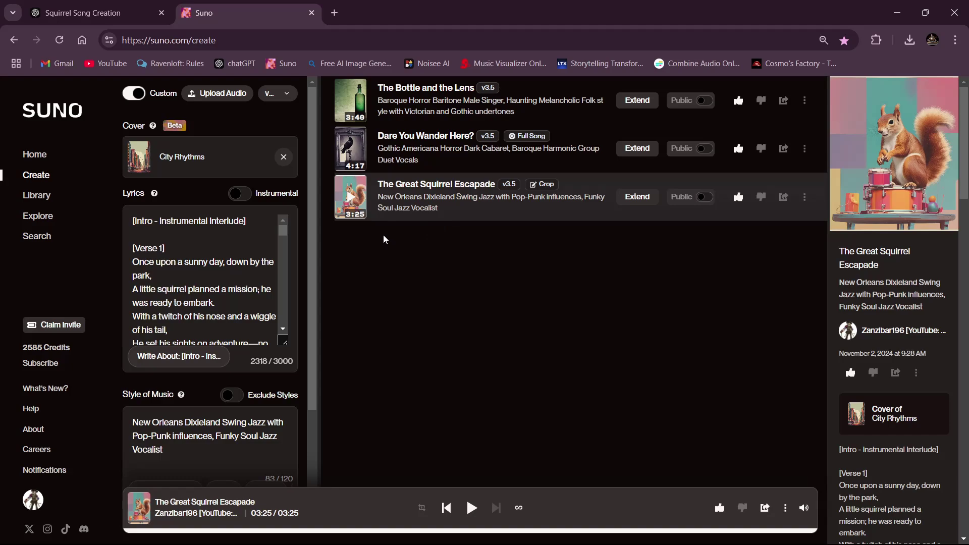
key("alt+Tab")
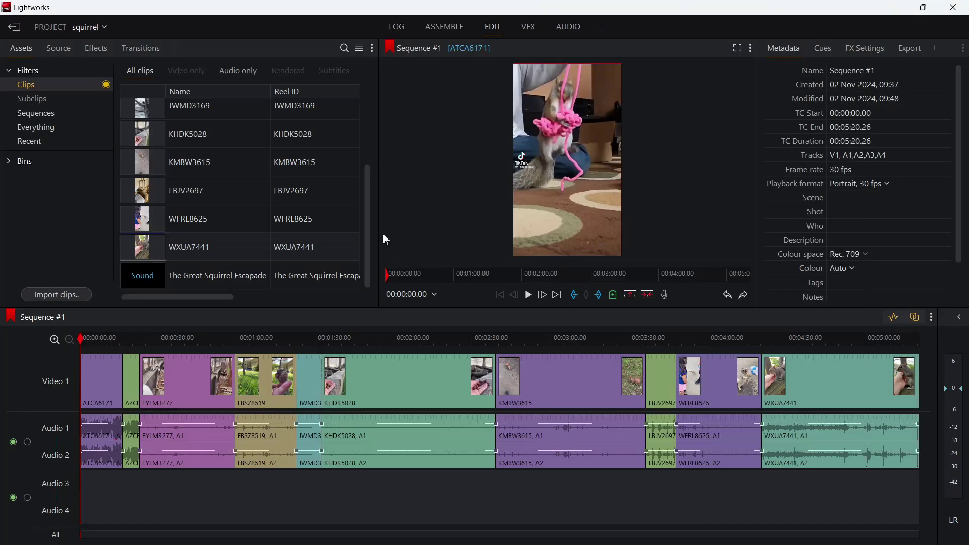
key("alt+Tab")
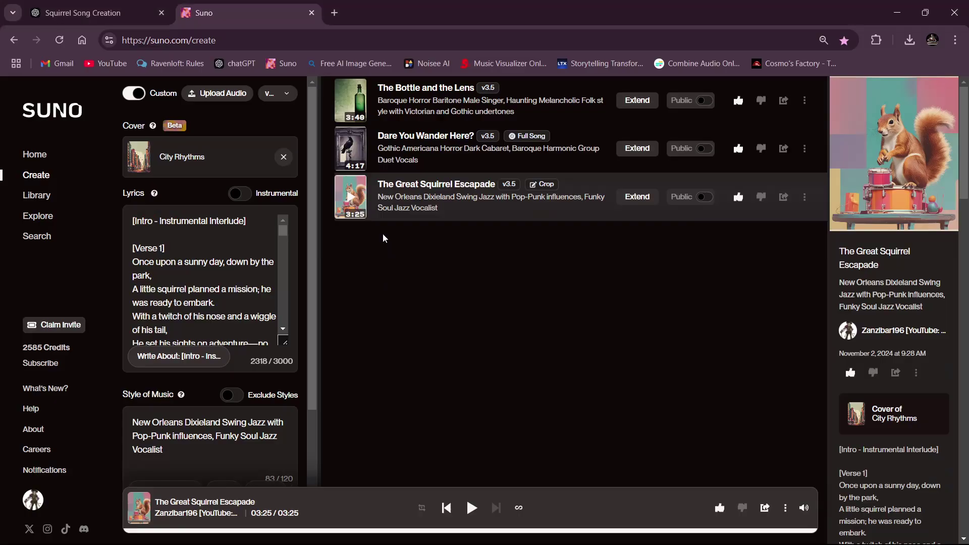
key("alt+Tab")
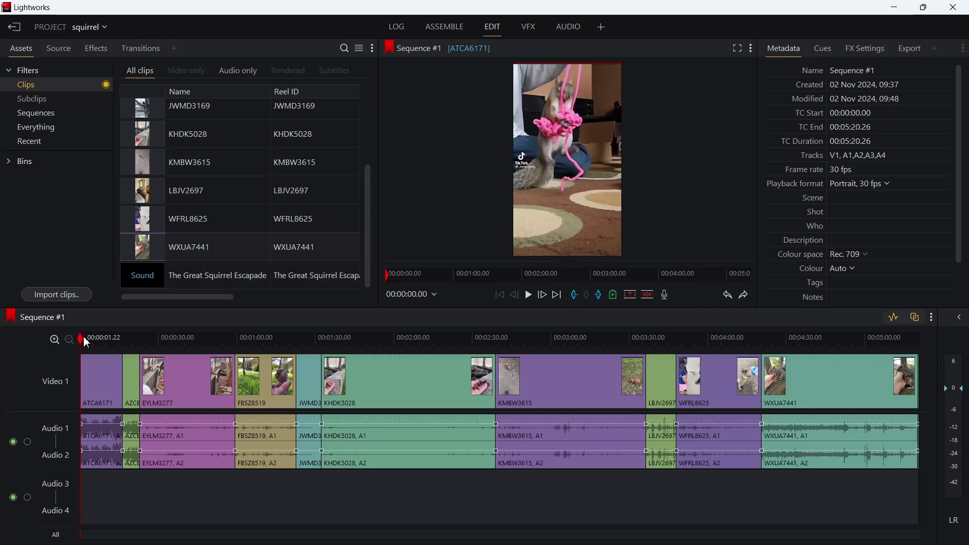
- Place the song The Great Squirrel Escapade on Audio 1 and Audio 2 from the start of Sequence #1, over the clips' sound
left_click_drag(84, 335, 48, 383)
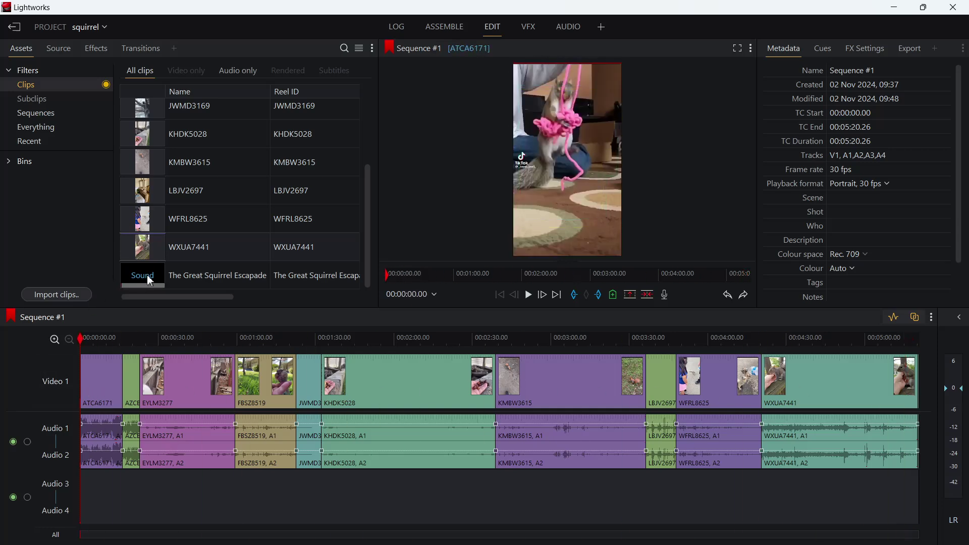
left_click_drag(149, 282, 82, 387)
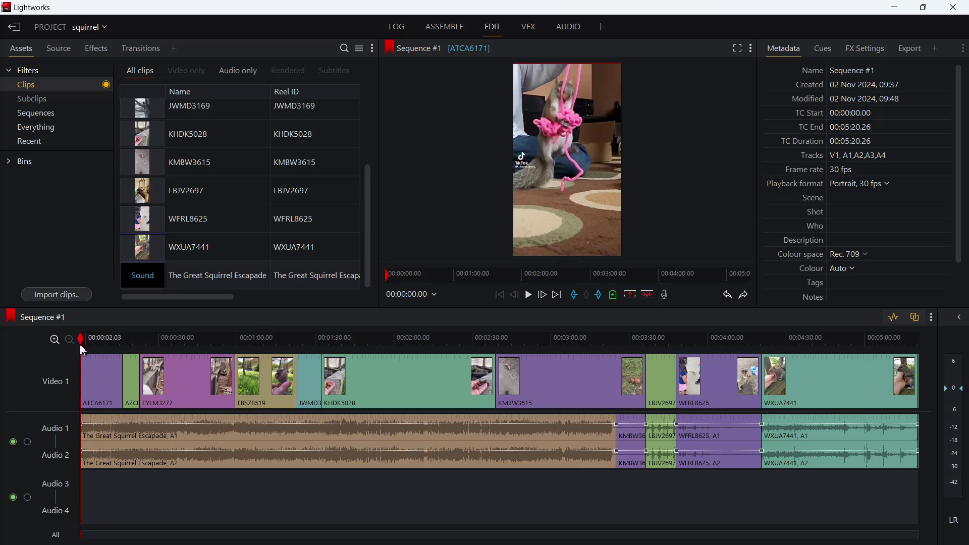
- Delete everything in Sequence #1 after the end of the song, from 00:03:25.00 onward
left_click_drag(84, 342, 611, 385)
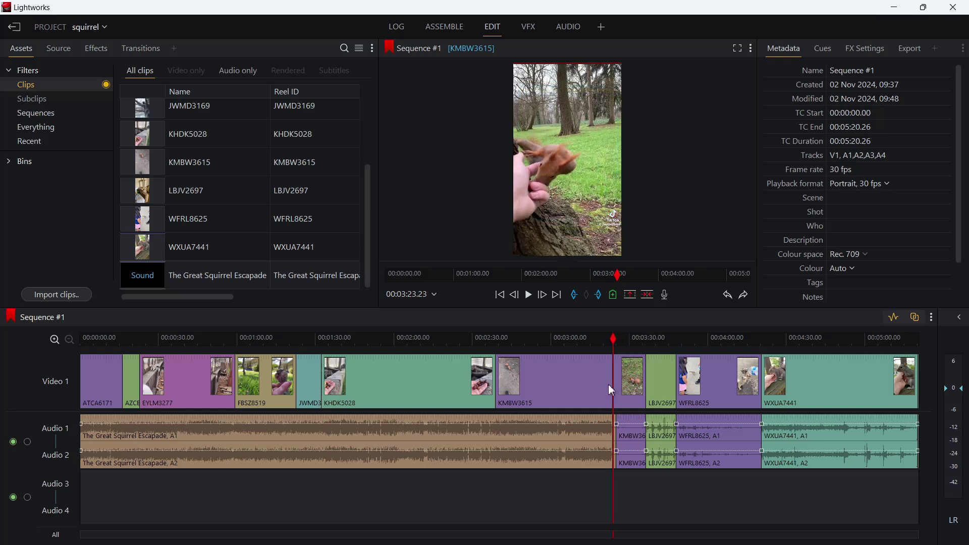
key("Right")
key("Right")
key("Right")
key("Right")
key("Right")
key("Right")
key("Right")
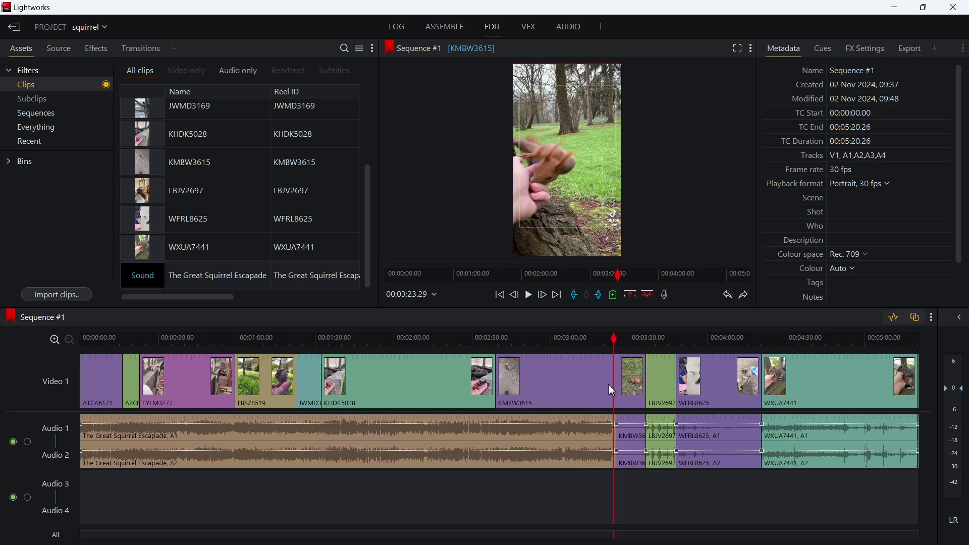
key("Right")
key("Right")
key("Right")
key("Right")
key("Right")
key("Right")
key("Right")
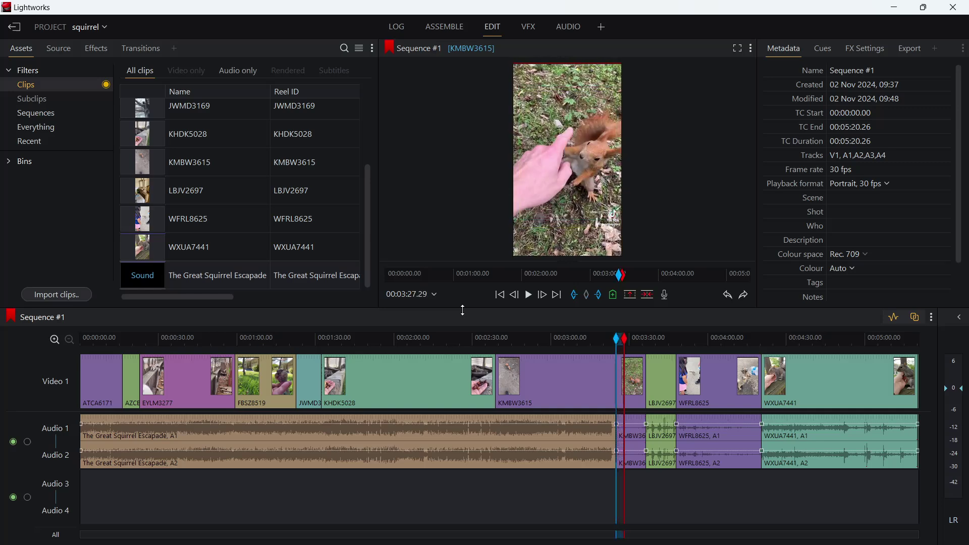
left_click_drag(618, 339, 968, 348)
key("Delete")
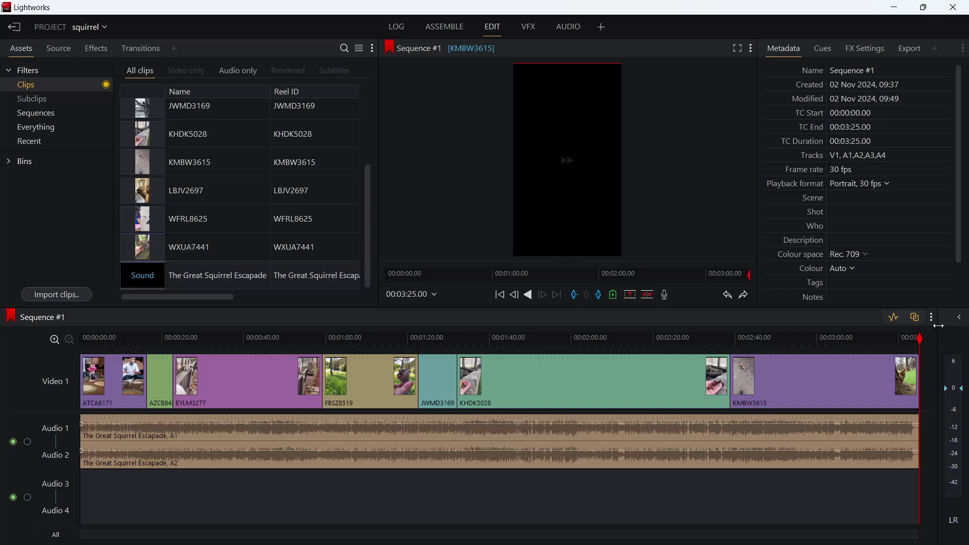
- Mark the whole of Sequence #1, from 00:00:00.00 to 00:03:25.00
left_click(922, 344)
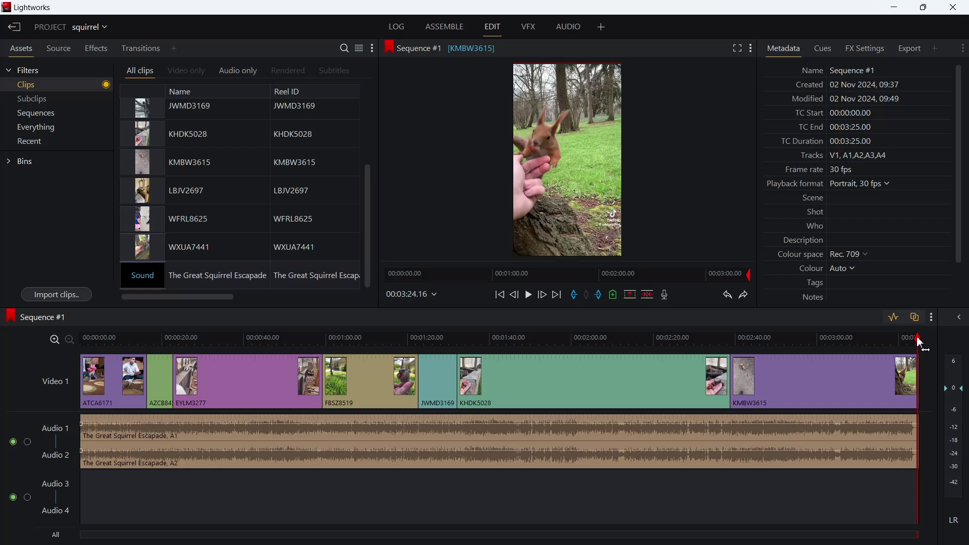
left_click_drag(923, 344, 11, 394)
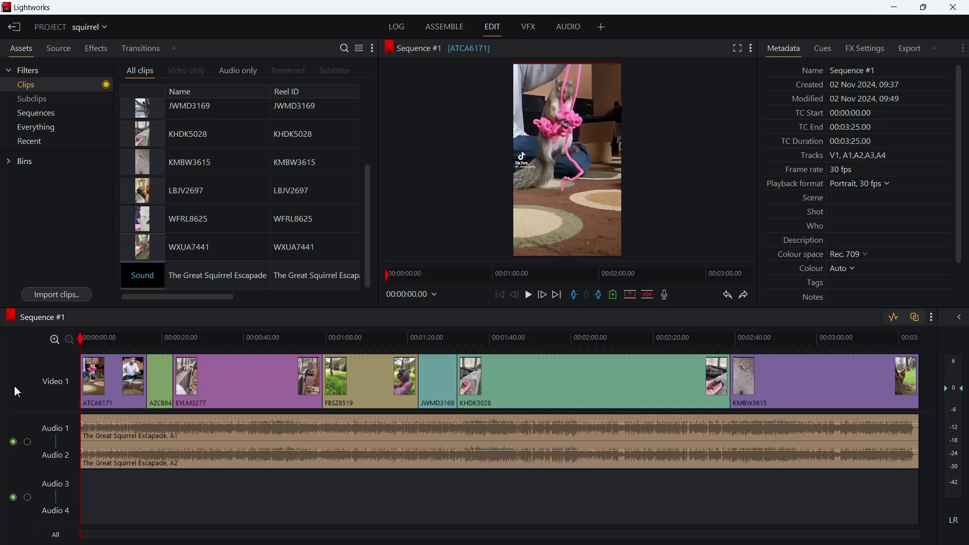
key("space")
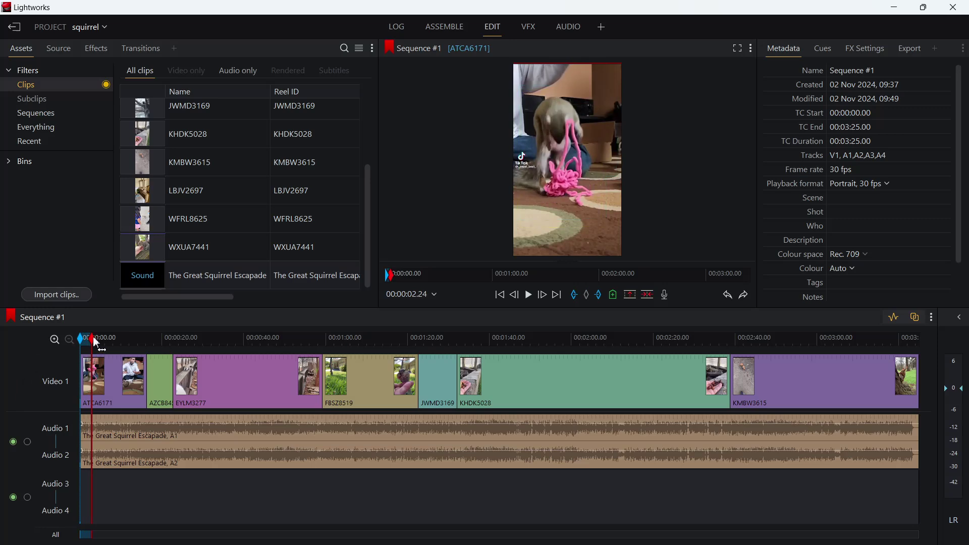
left_click_drag(95, 343, 923, 348)
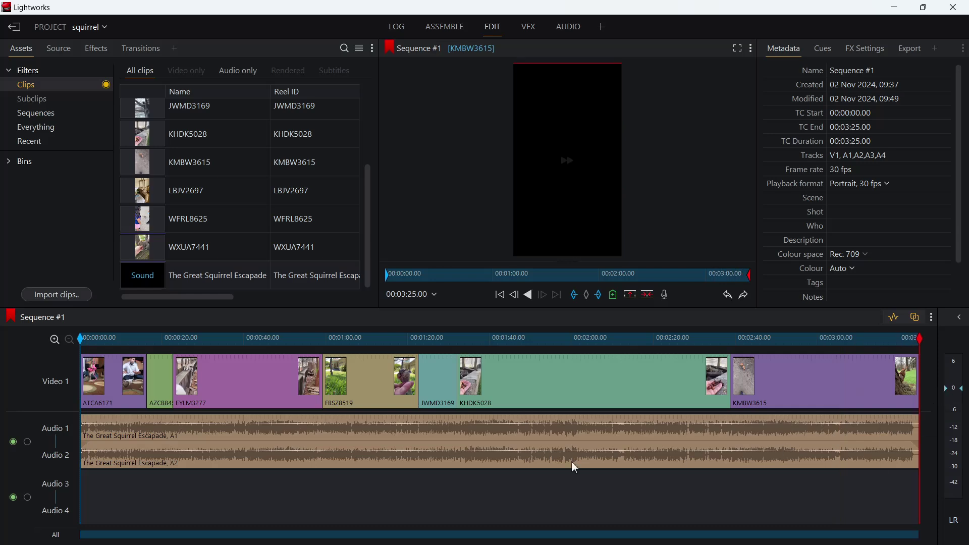
- Apply the Loudness Curve EQ preset to The Great Squirrel Escapade on Audio 1 and Audio 2
left_click(570, 27)
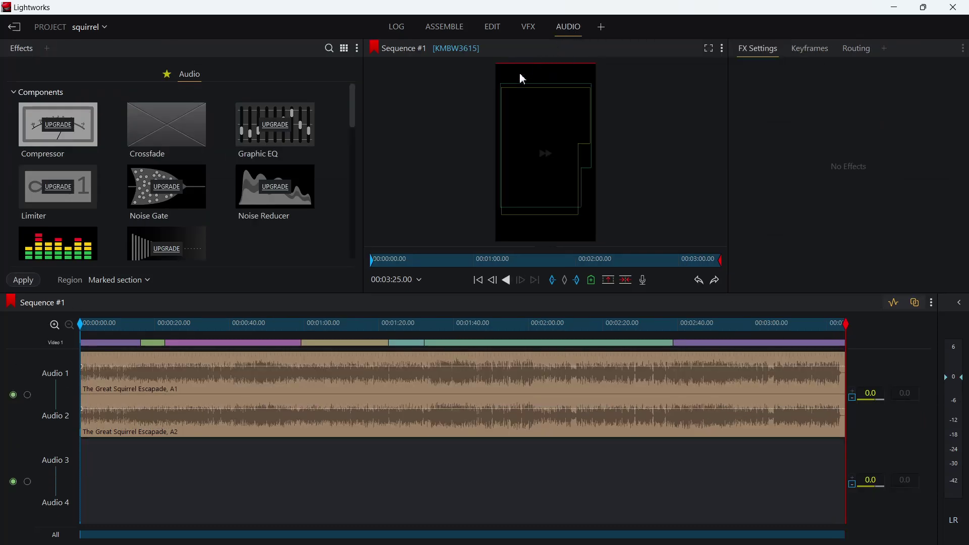
scroll(255, 181, "down", 3)
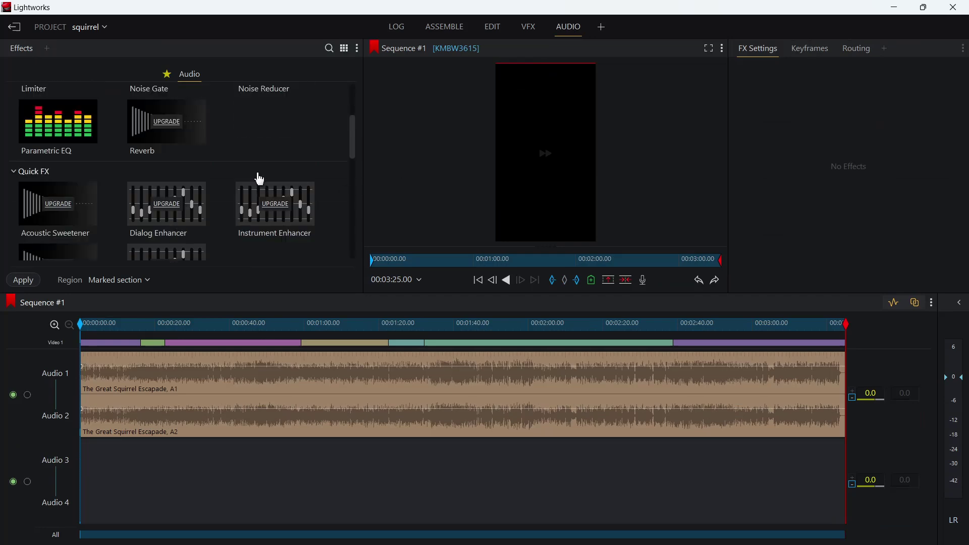
scroll(257, 172, "up", 3)
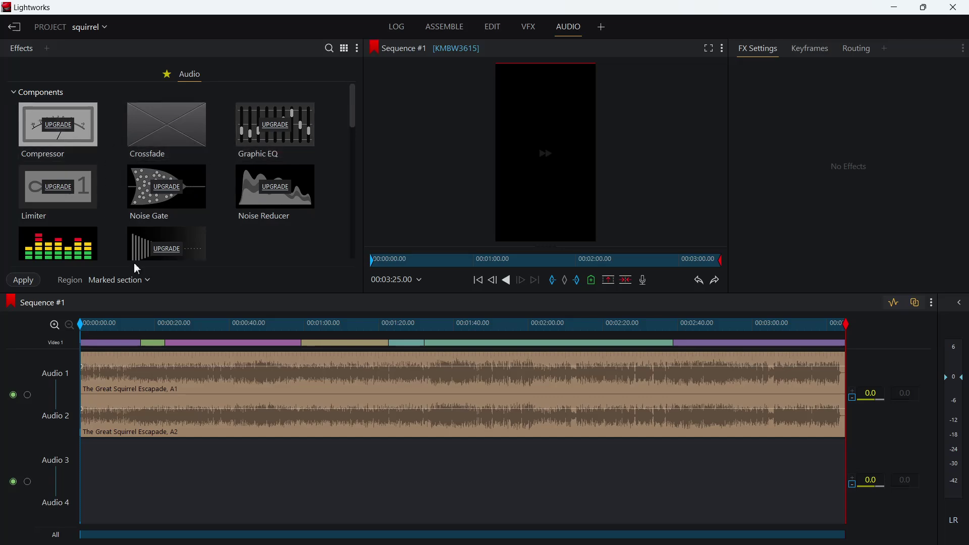
scroll(243, 165, "down", 5)
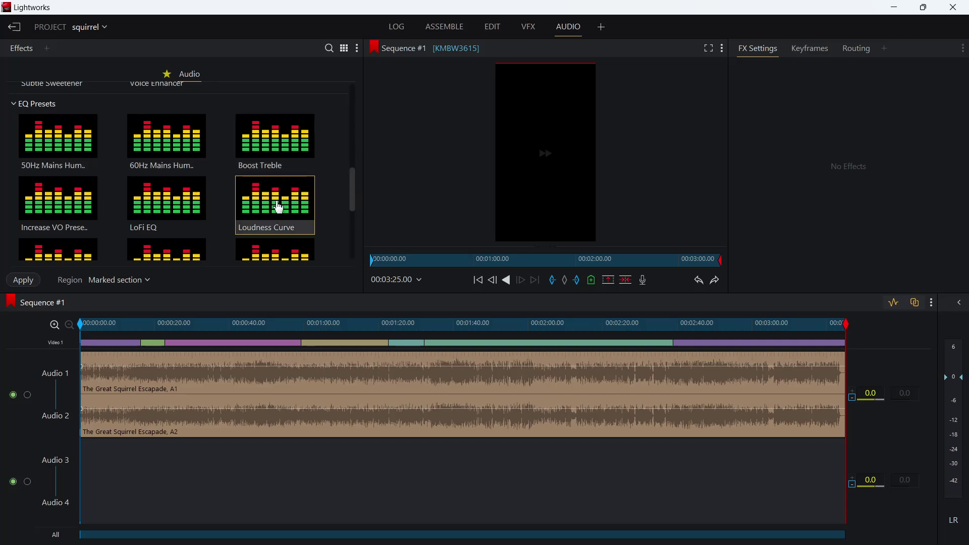
mouse_move(282, 203)
scroll(283, 203, "down", 2)
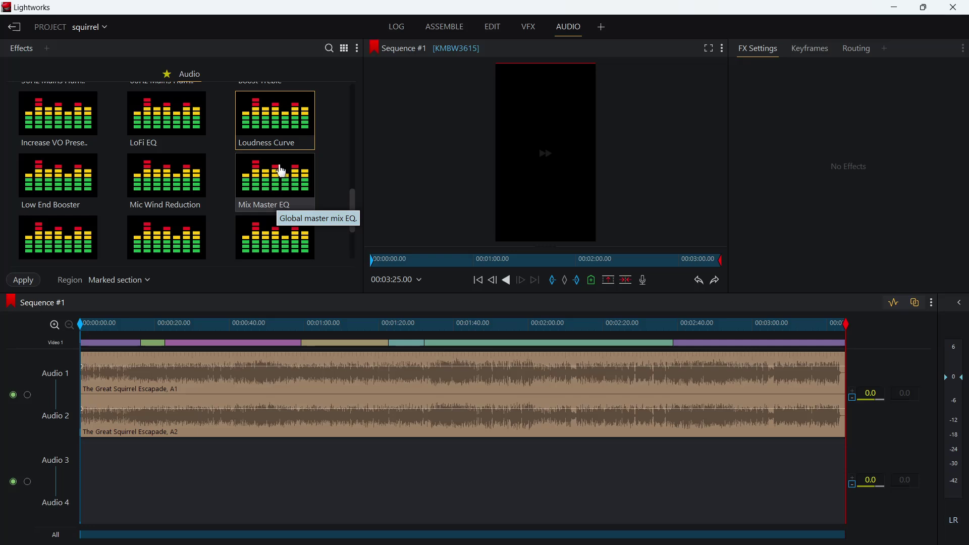
mouse_move(278, 127)
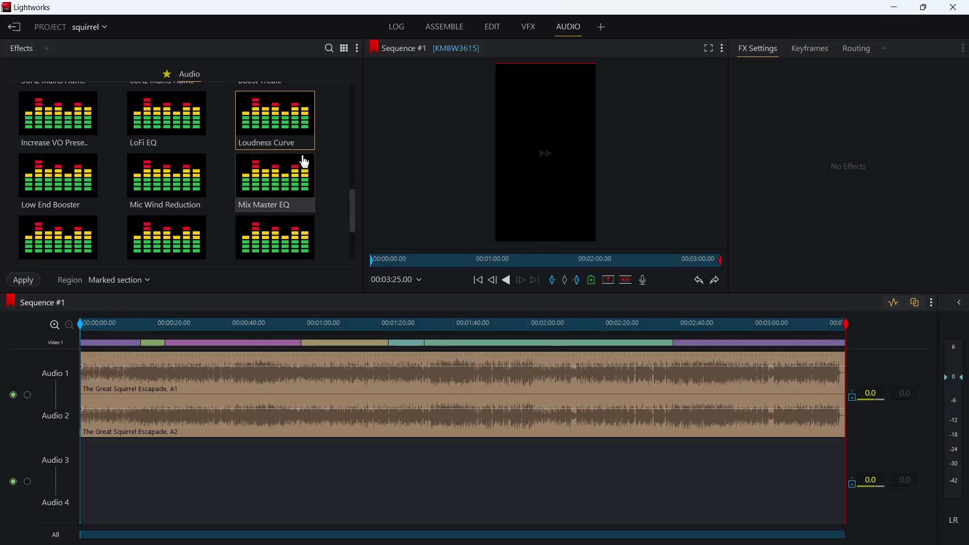
double_click(292, 129)
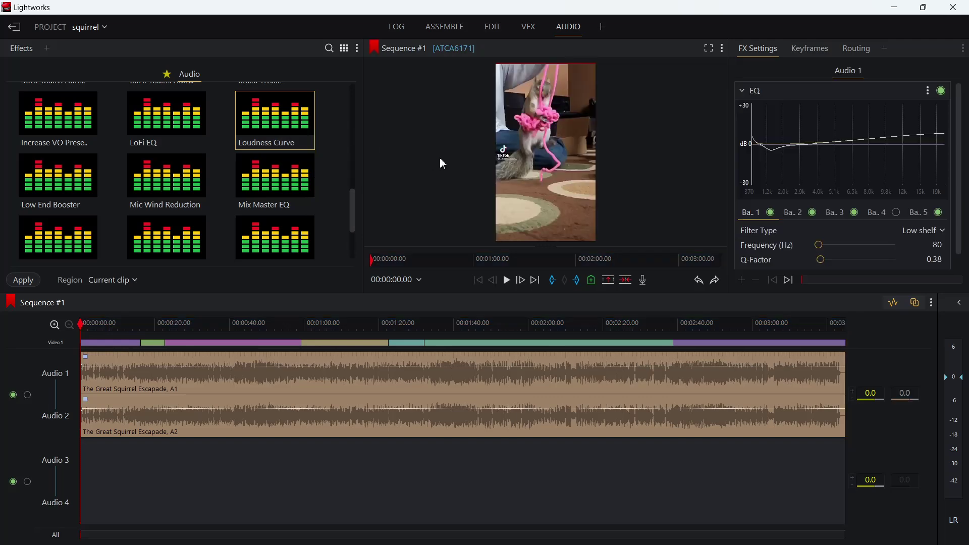
- Return to the editing workspace and play Sequence #1 from the start to check the song against the clips
left_click(494, 27)
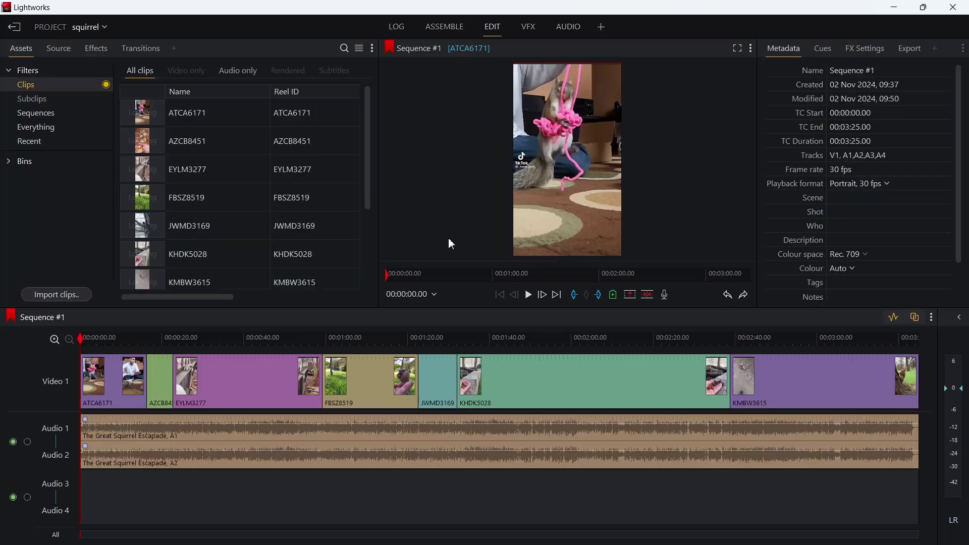
left_click(531, 297)
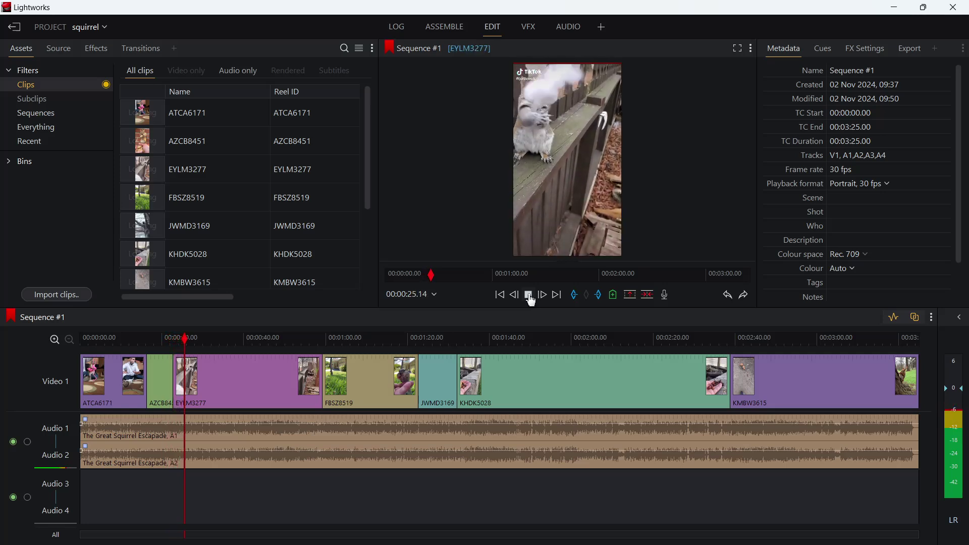
left_click(530, 296)
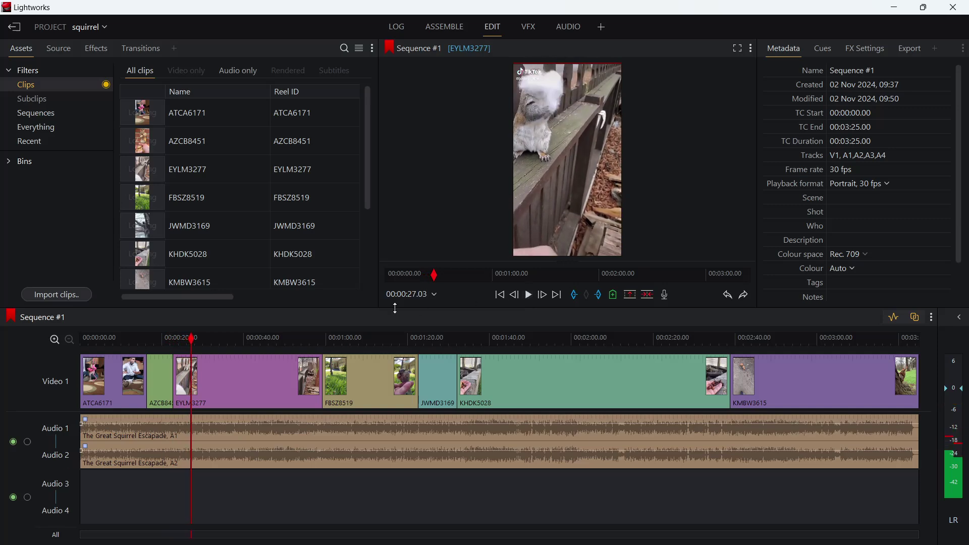
- Return to the start of Sequence #1 and export it as a portrait MP4 (H.264) video to the Videos folder
left_click_drag(194, 343, 77, 342)
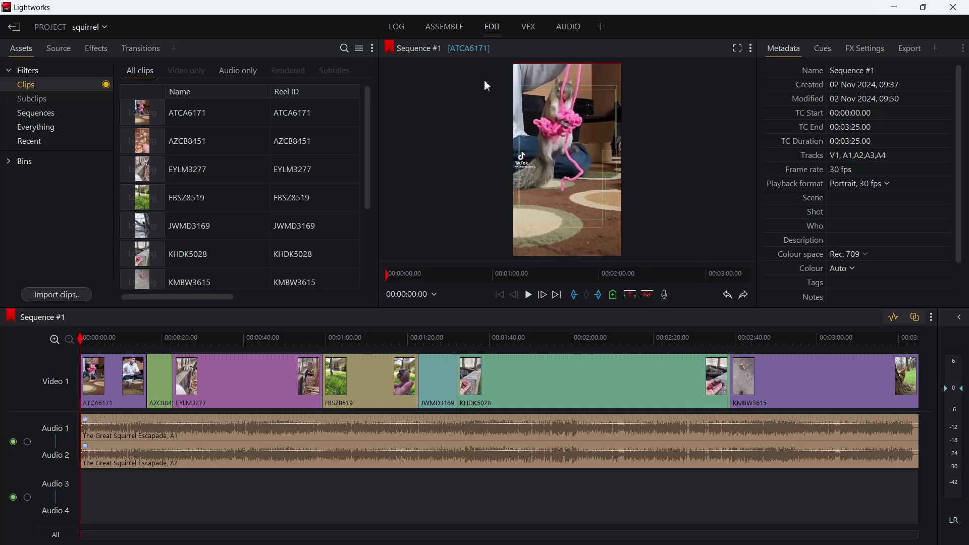
left_click(915, 49)
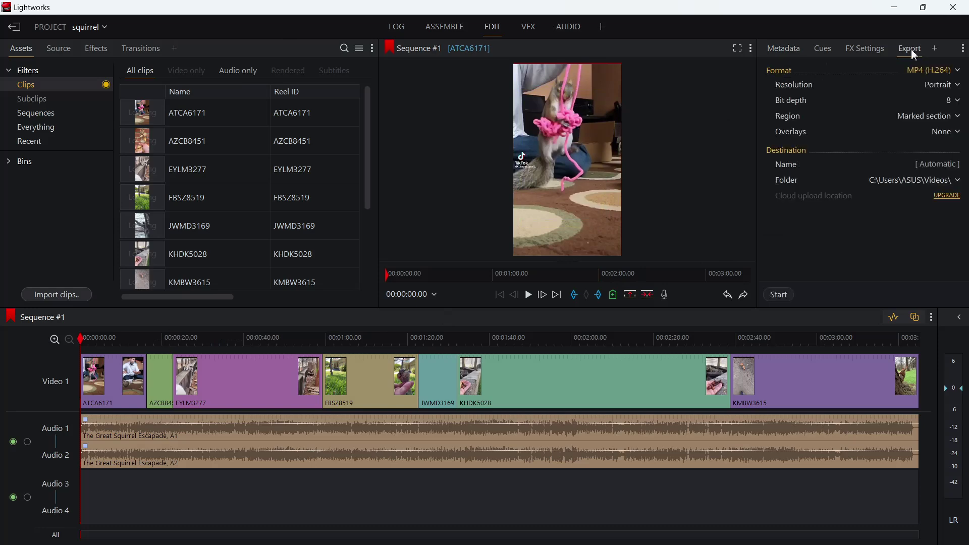
left_click(787, 299)
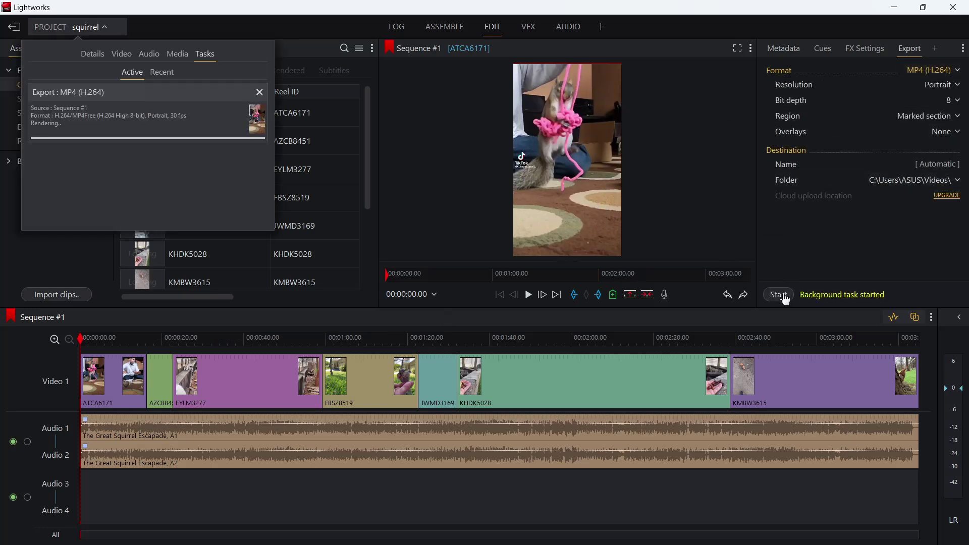